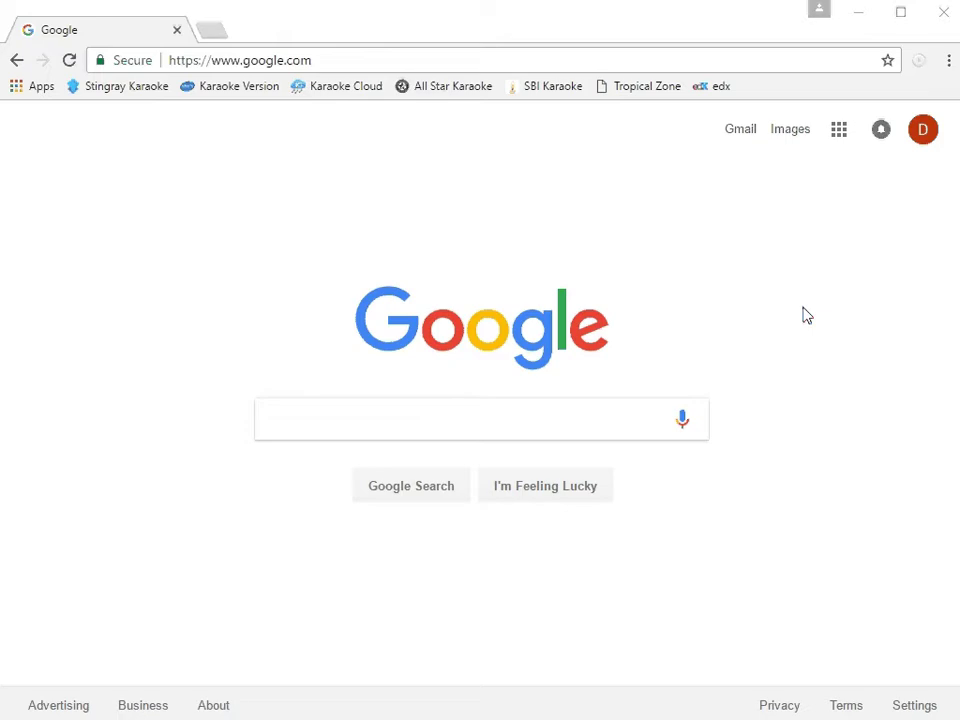
Search Google for "what is an ide"
click(487, 424)
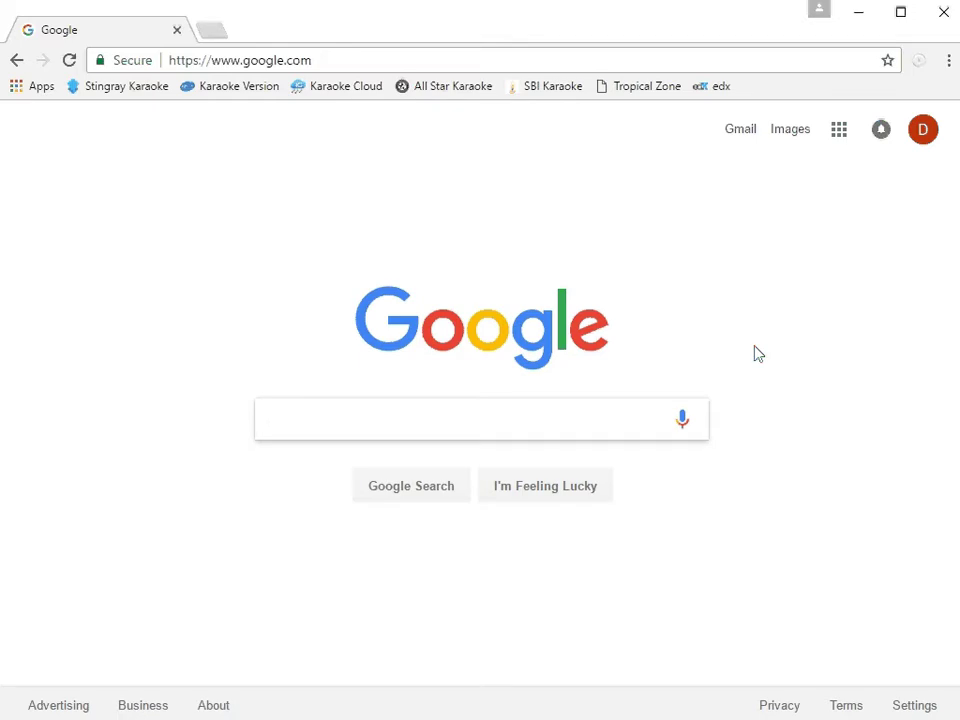
text(what is)
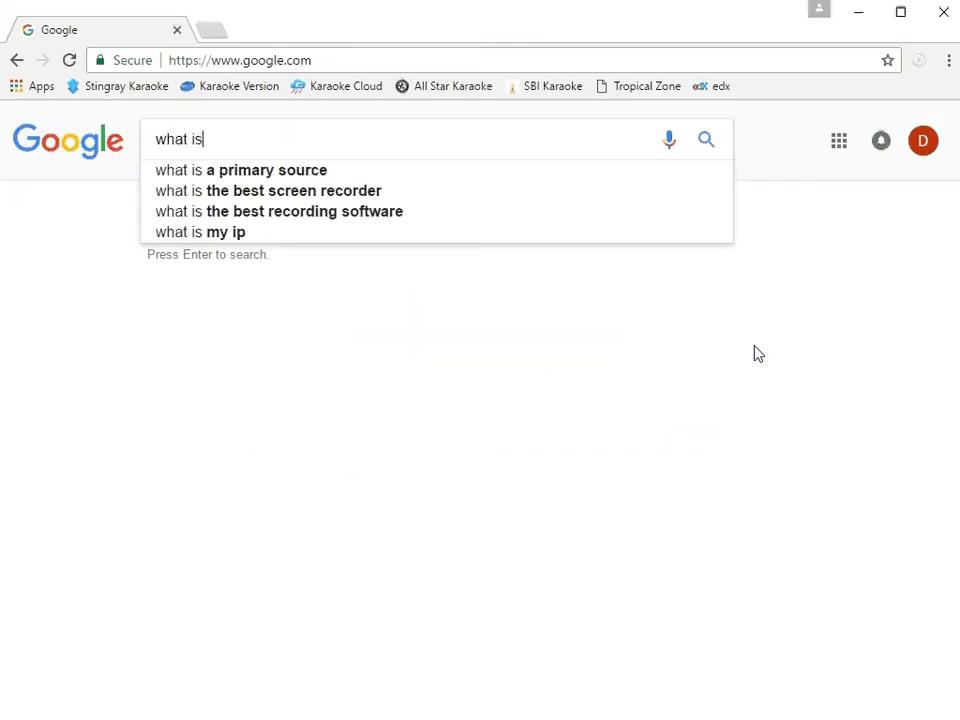
text( an ide)
key(Return)
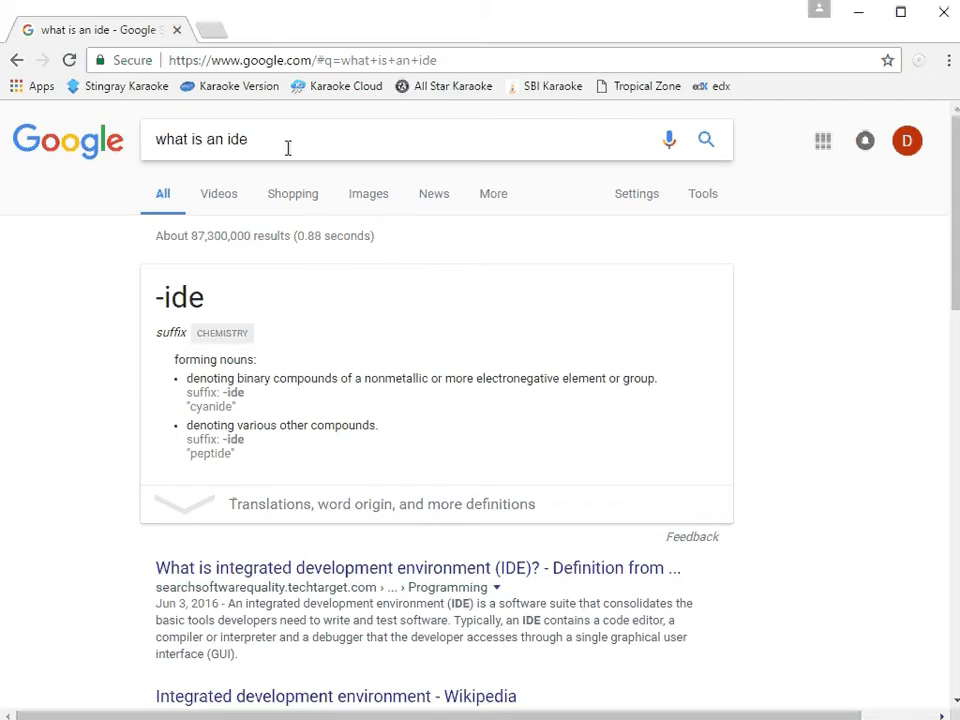
Search Google for "android studio download" and open the Download Android Studio and SDK Tools page on developer.android.com
drag(264, 139, 147, 139)
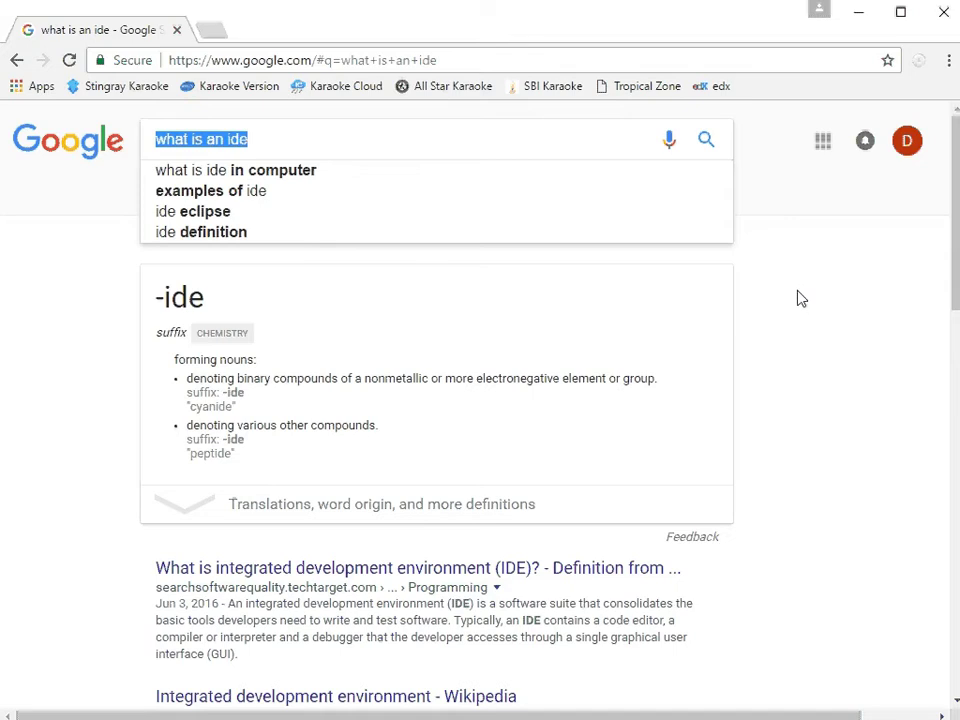
text(android )
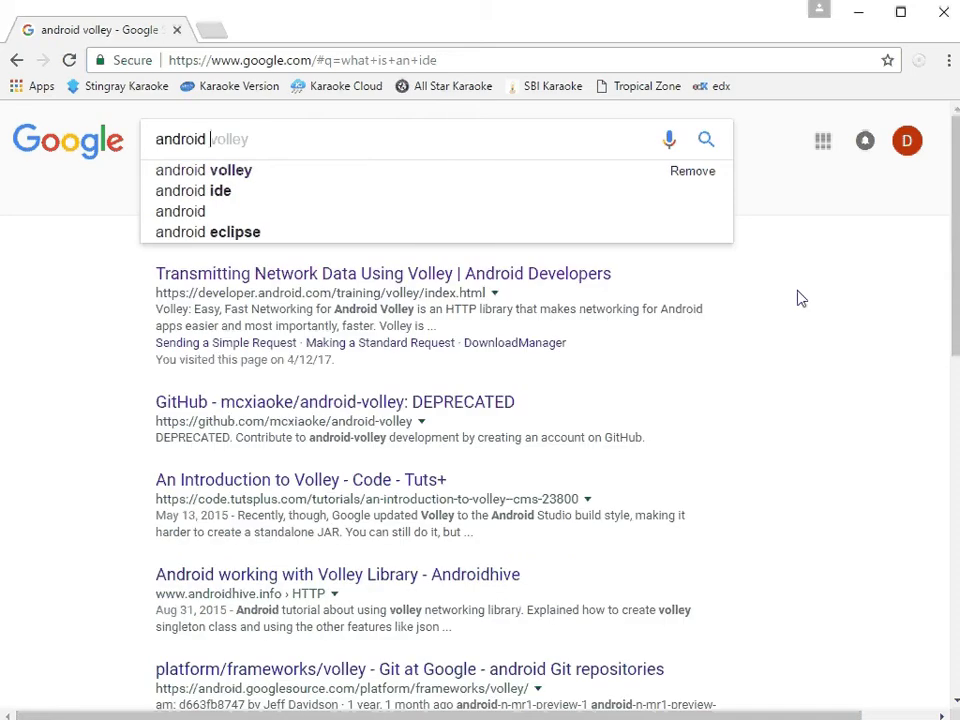
text(studio)
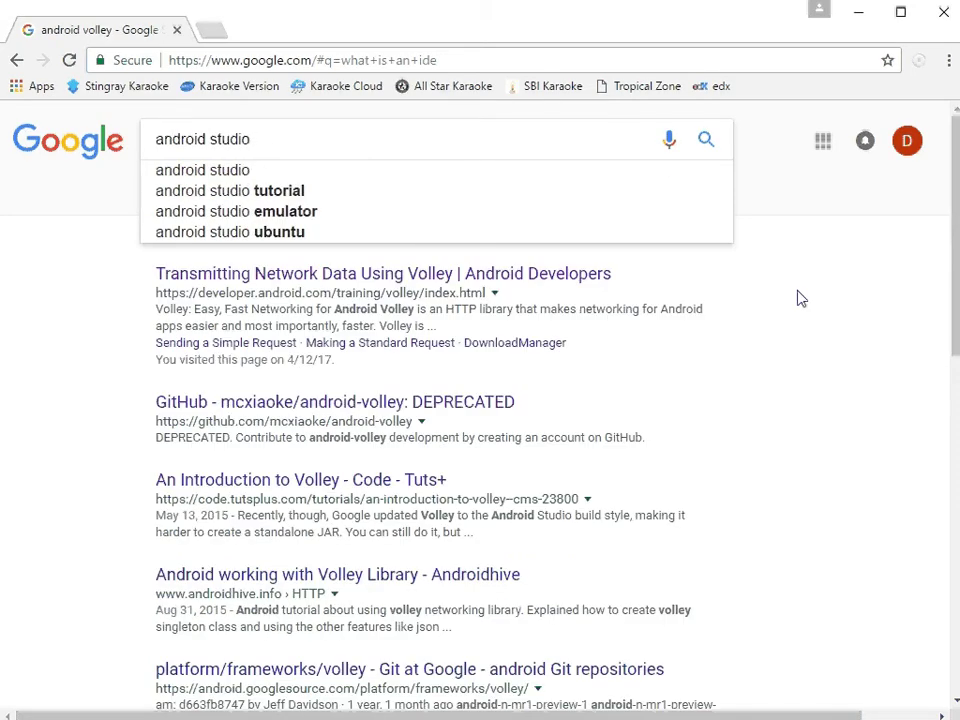
text( dow)
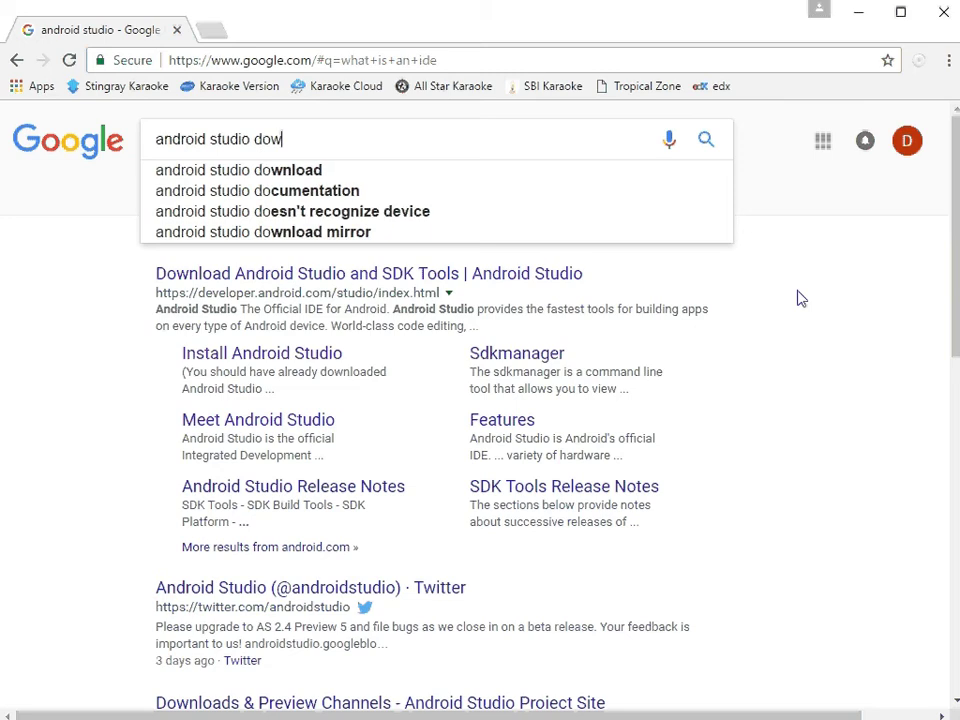
text(nload)
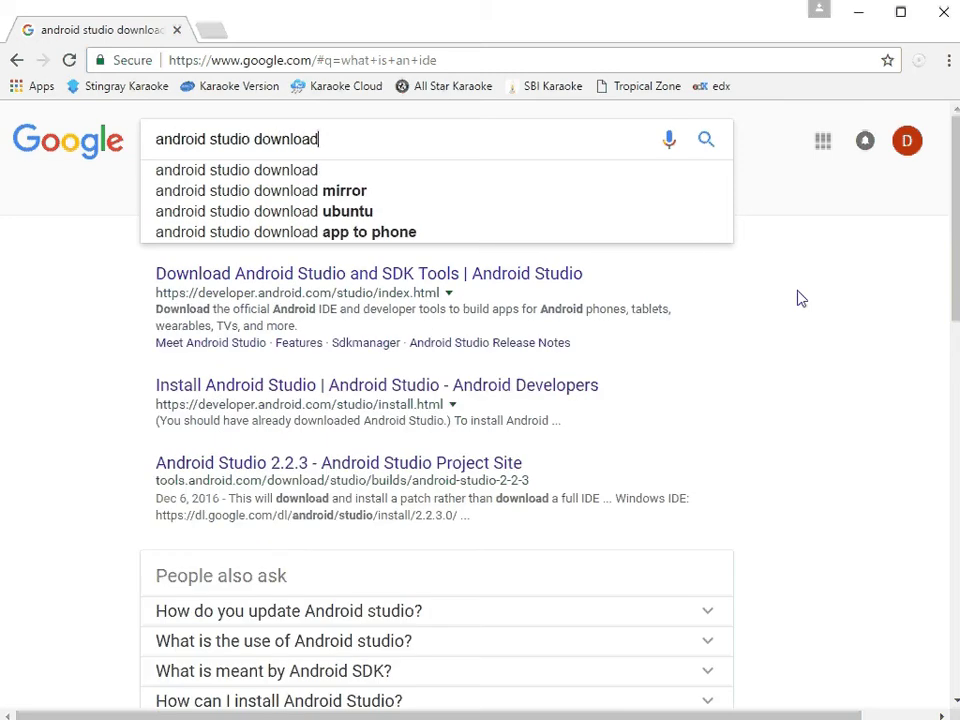
key(Return)
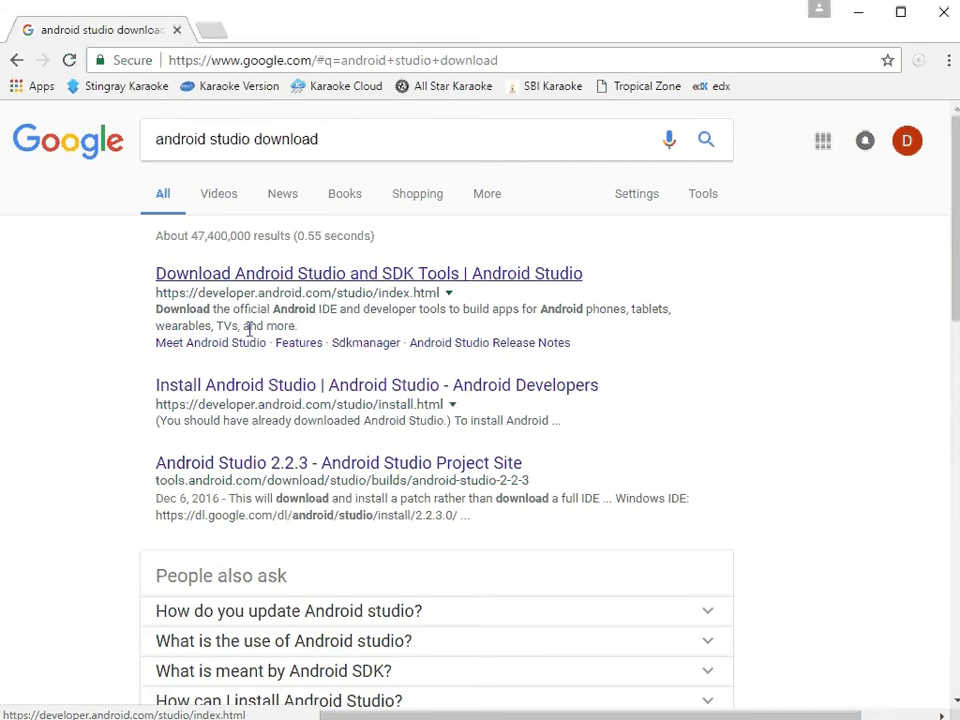
click(388, 280)
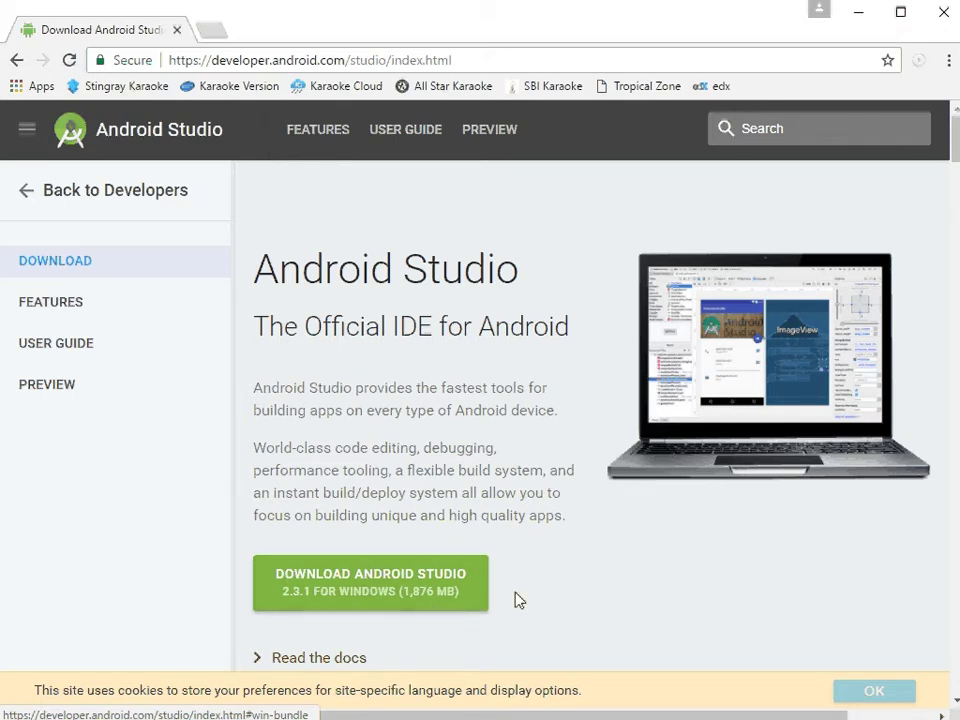
Agree to the terms and conditions and download Android Studio 2.3.1 for Windows
scroll(582, 598, down, 1)
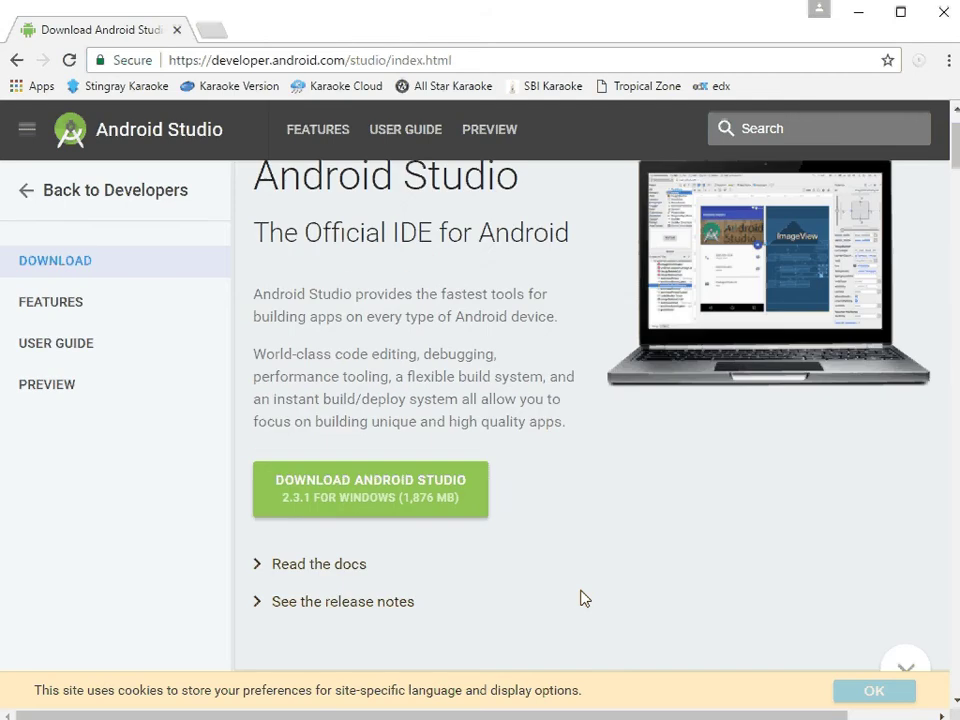
scroll(592, 596, down, 1)
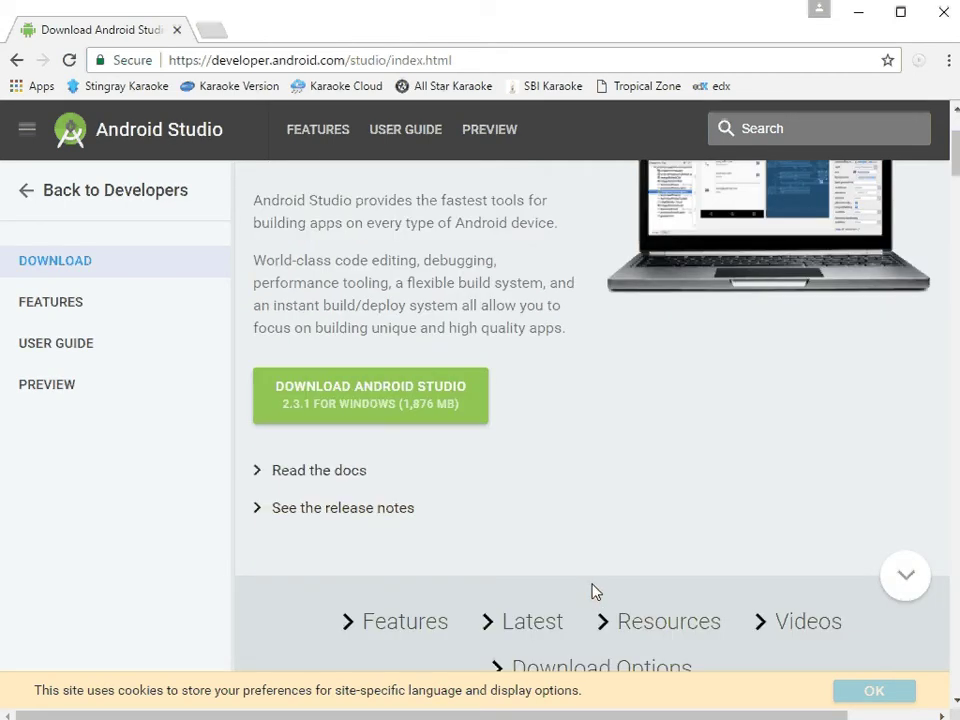
scroll(592, 596, up, 2)
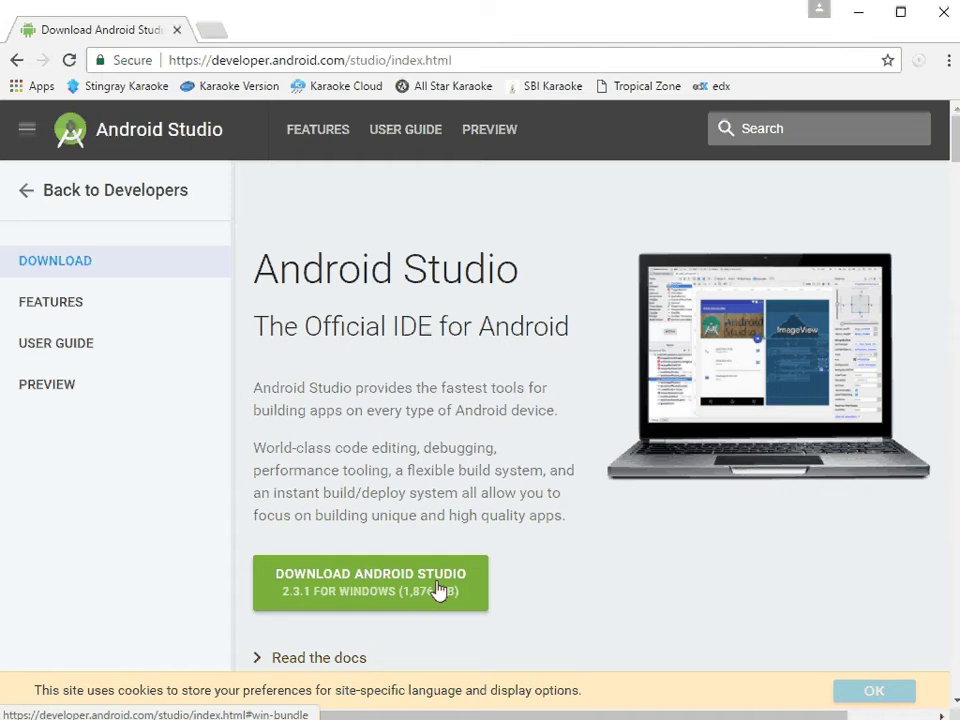
click(380, 585)
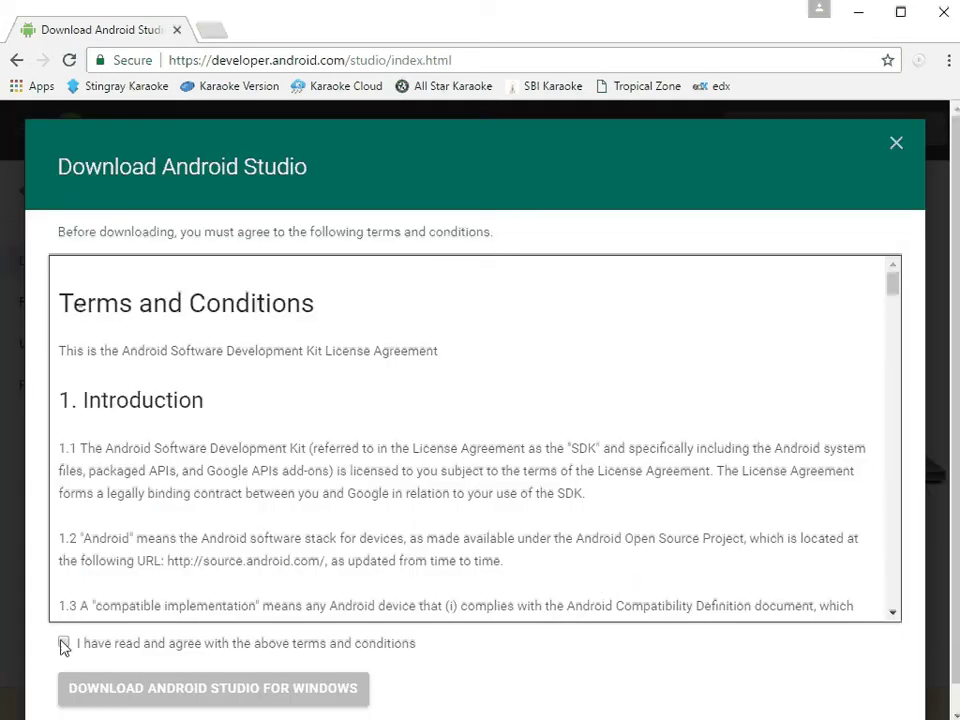
click(63, 644)
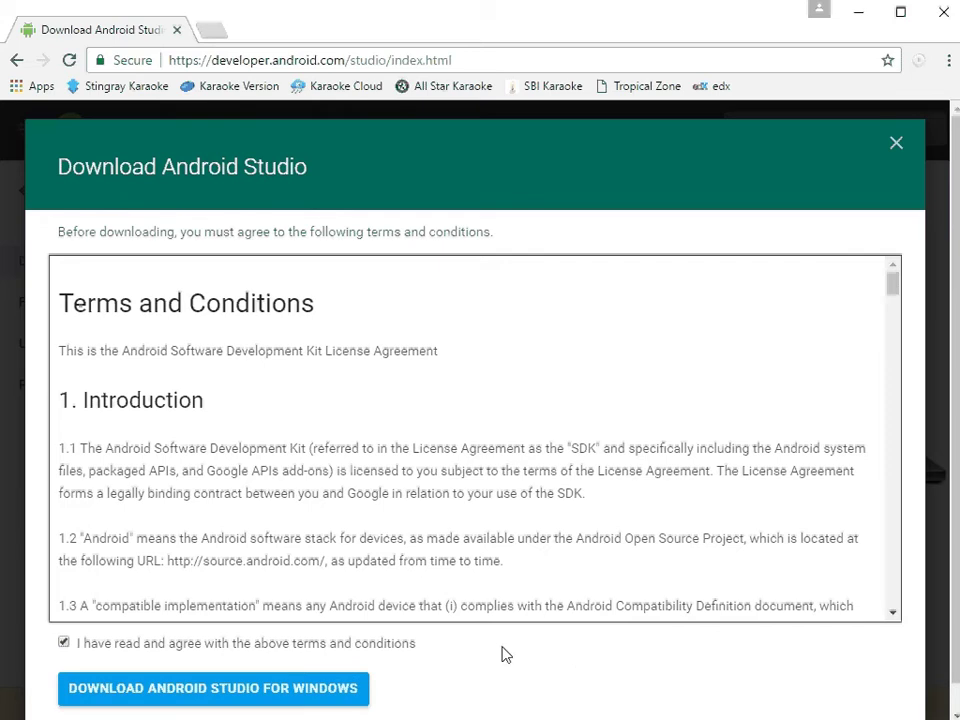
scroll(505, 655, down, 1)
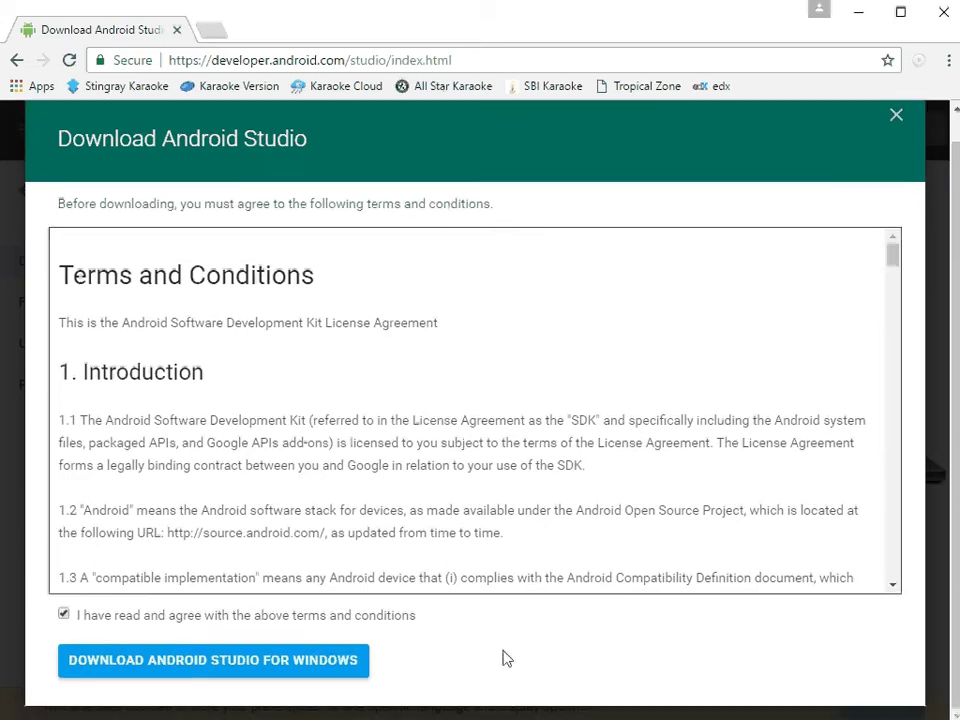
click(229, 667)
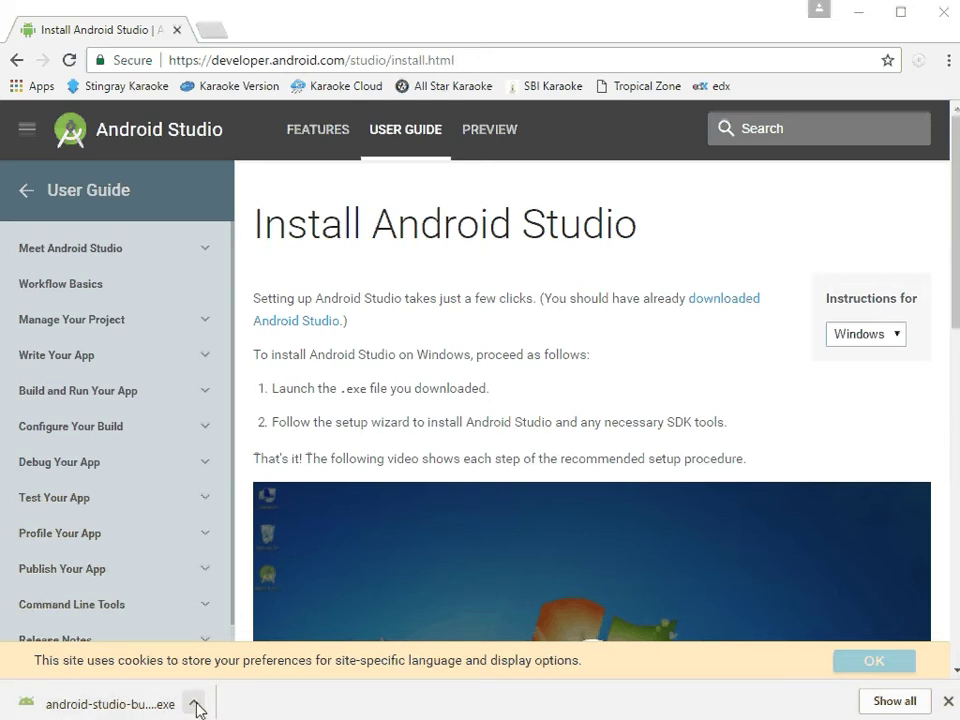
Launch the downloaded installer android-studio-bundle-162.3871768-windows (1).exe from the Downloads folder and close the folder window
click(196, 707)
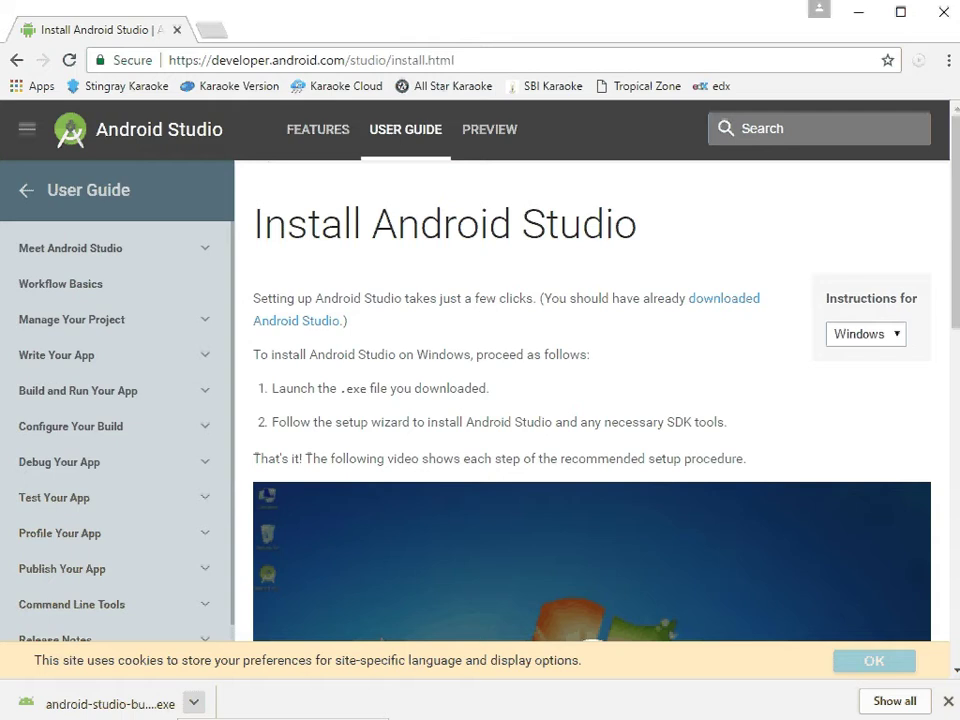
key(Escape)
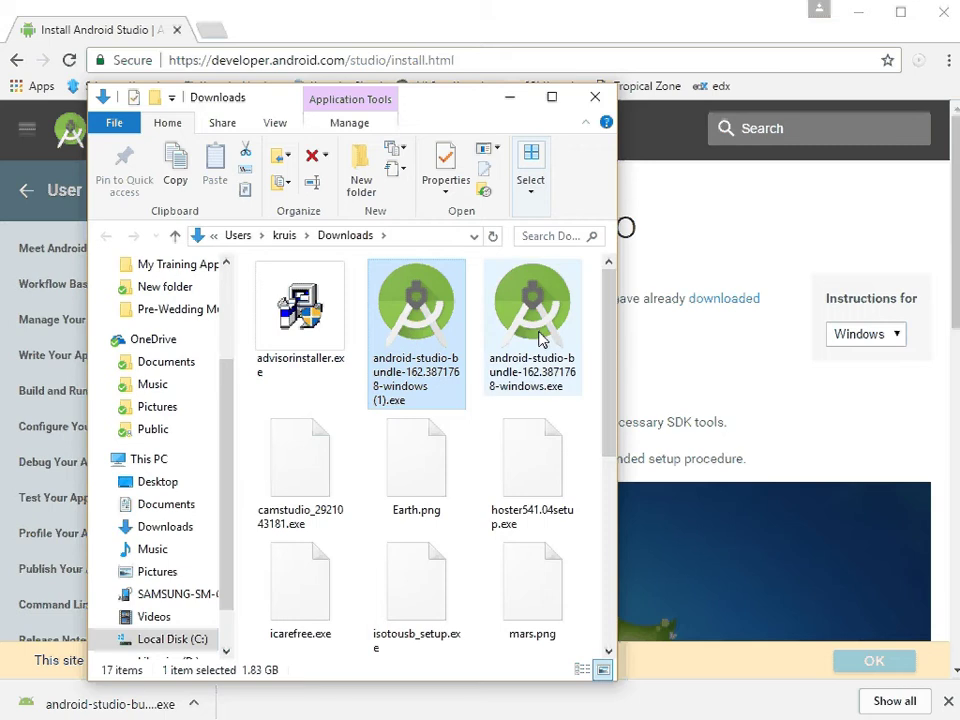
right_click(418, 318)
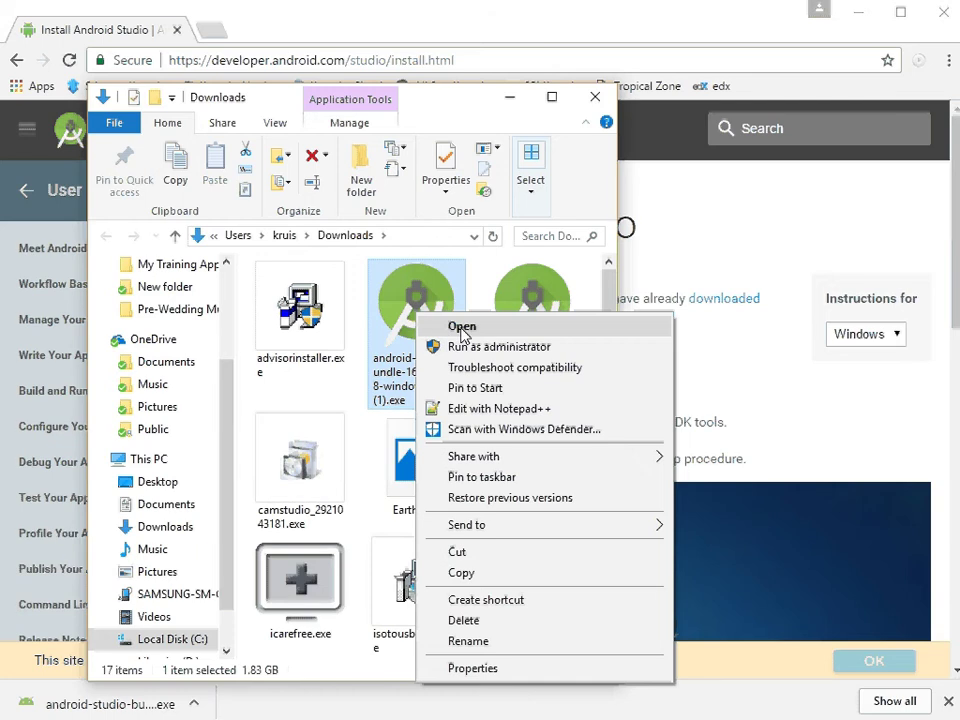
click(414, 304)
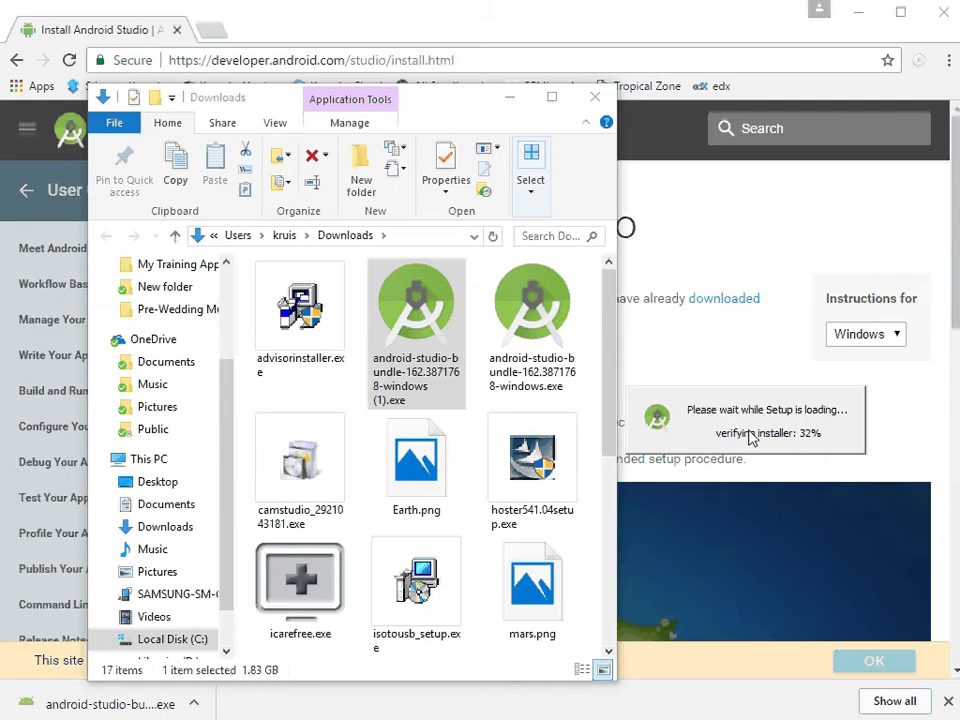
click(596, 97)
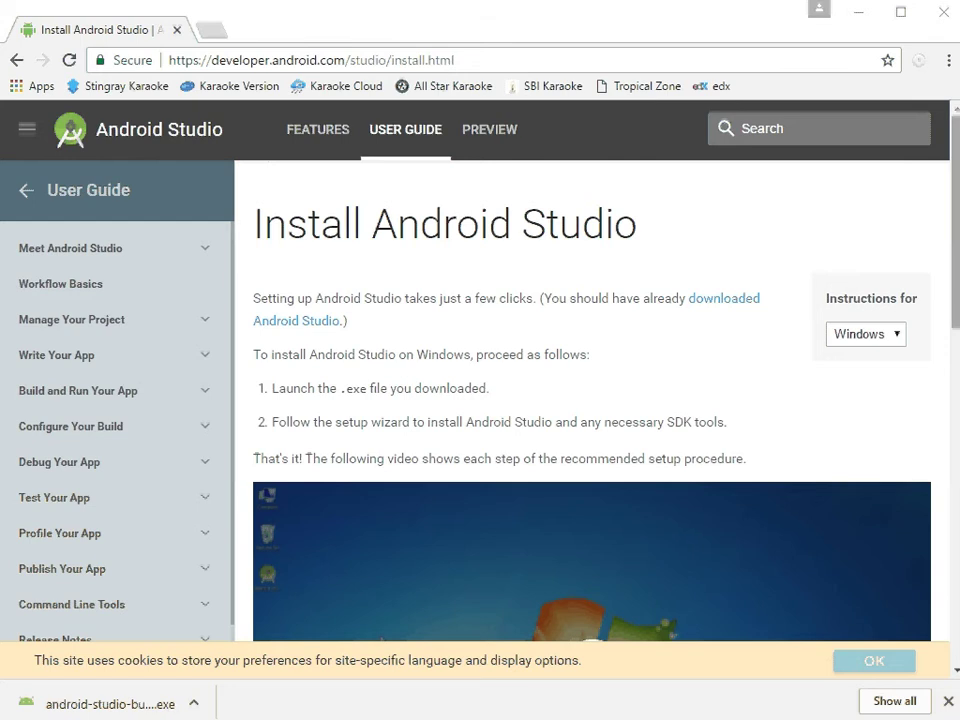
scroll(951, 231, down, 1)
scroll(951, 238, up, 1)
drag(951, 238, 952, 292)
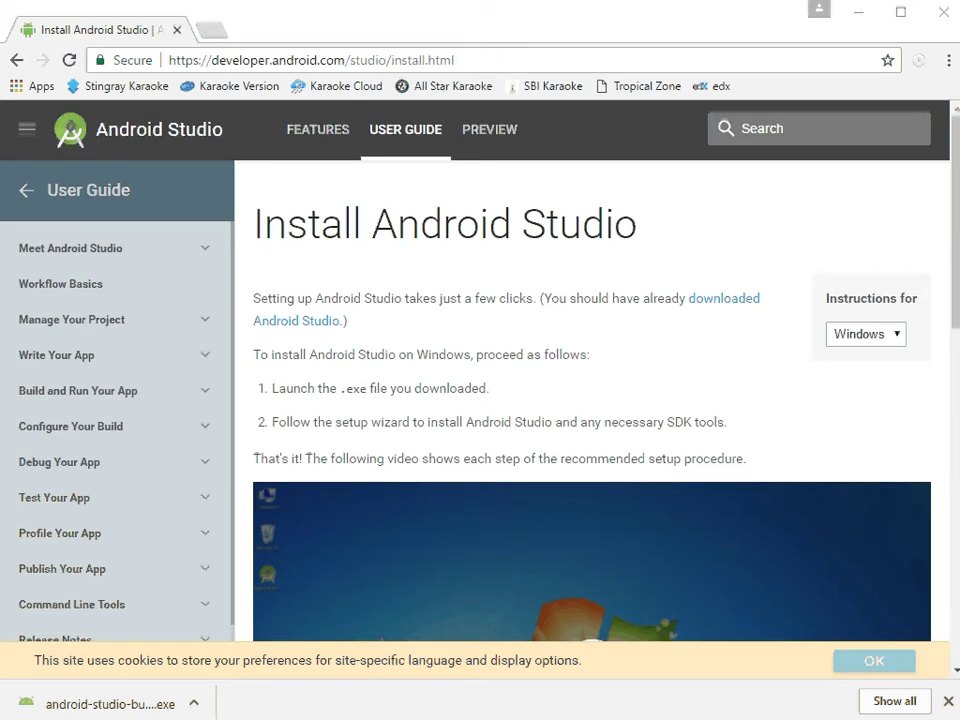
Begin Android Studio Setup with the Android SDK and Android Virtual Device components included, and accept the license agreement
drag(782, 250, 528, 178)
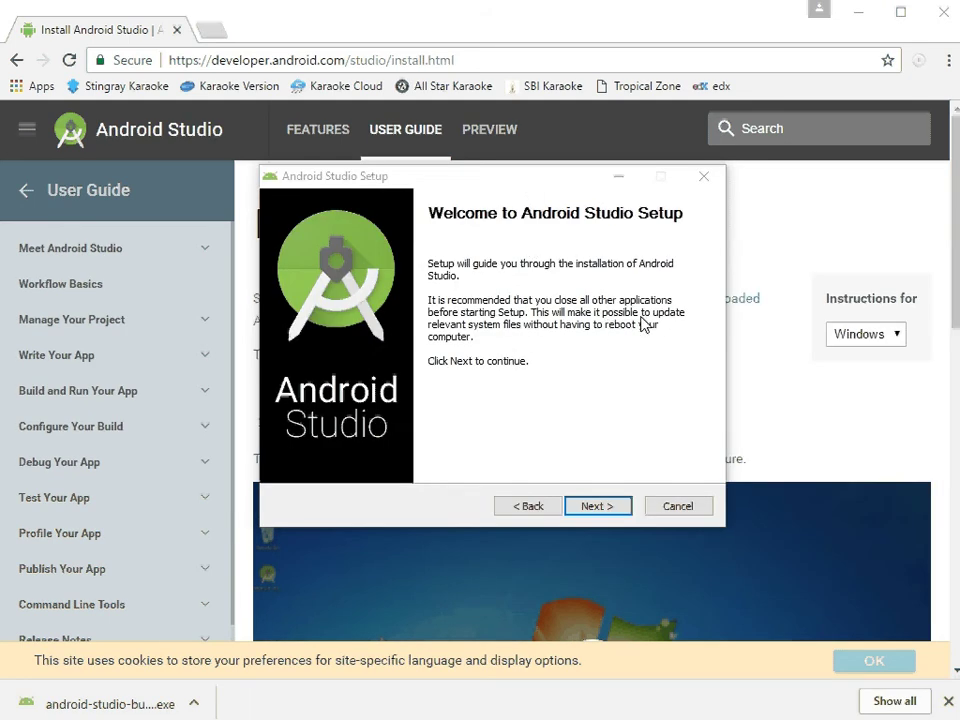
click(599, 507)
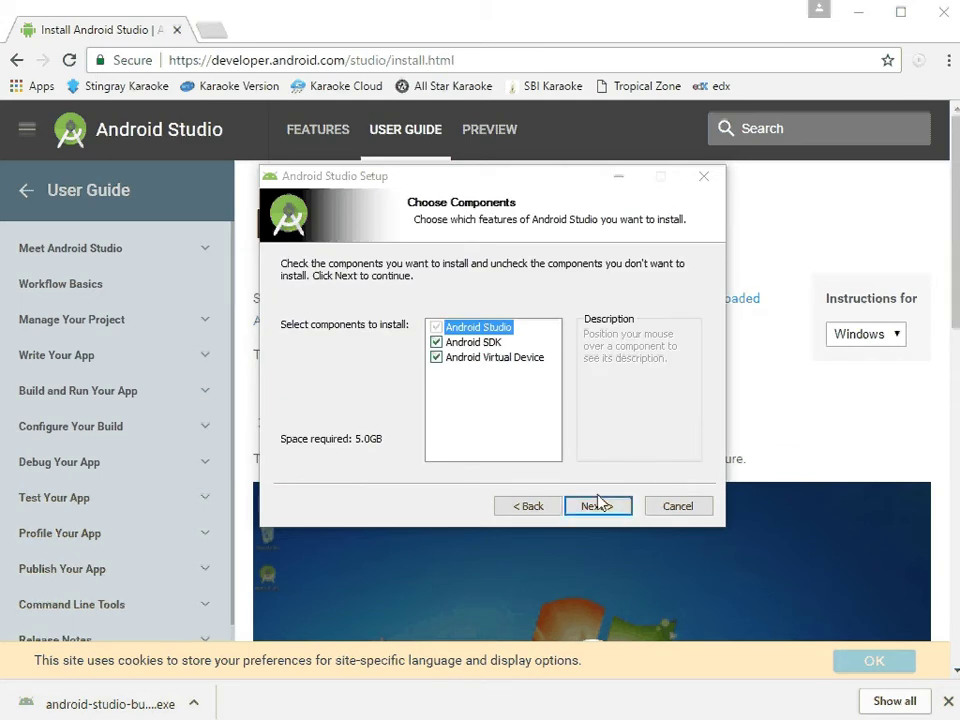
click(600, 507)
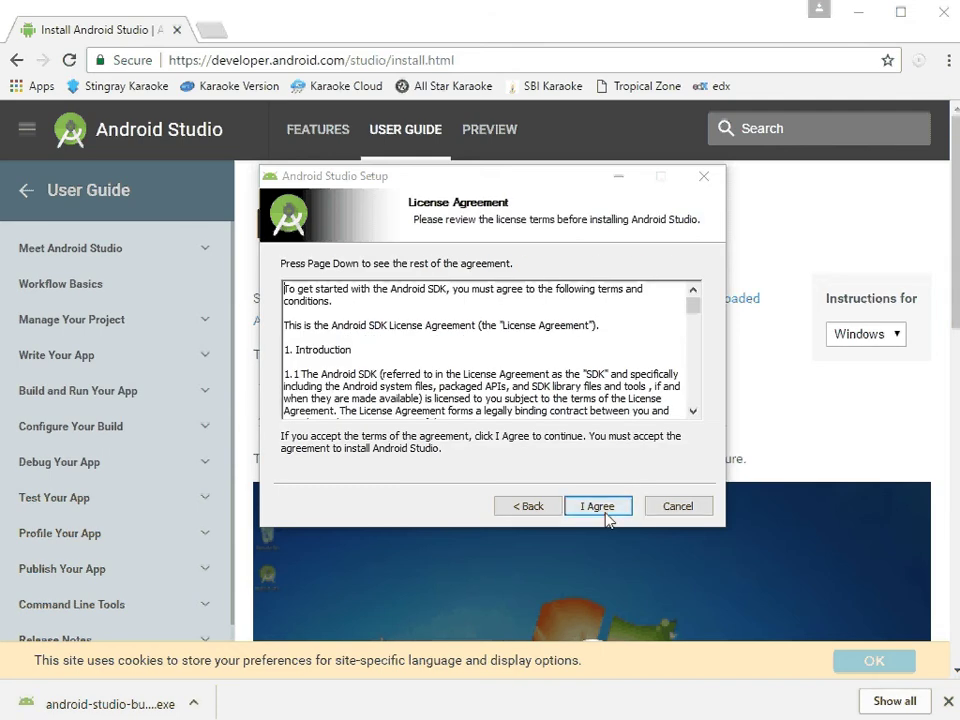
click(608, 511)
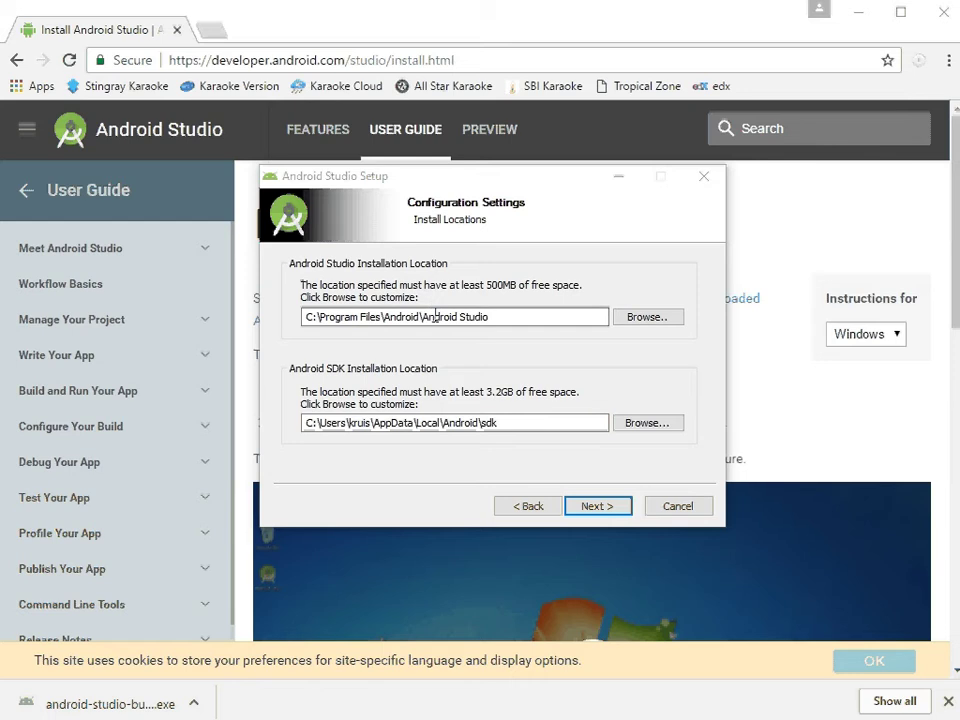
Install Android Studio with the default locations and Start Menu folder, and finish setup with Start Android Studio enabled
click(598, 506)
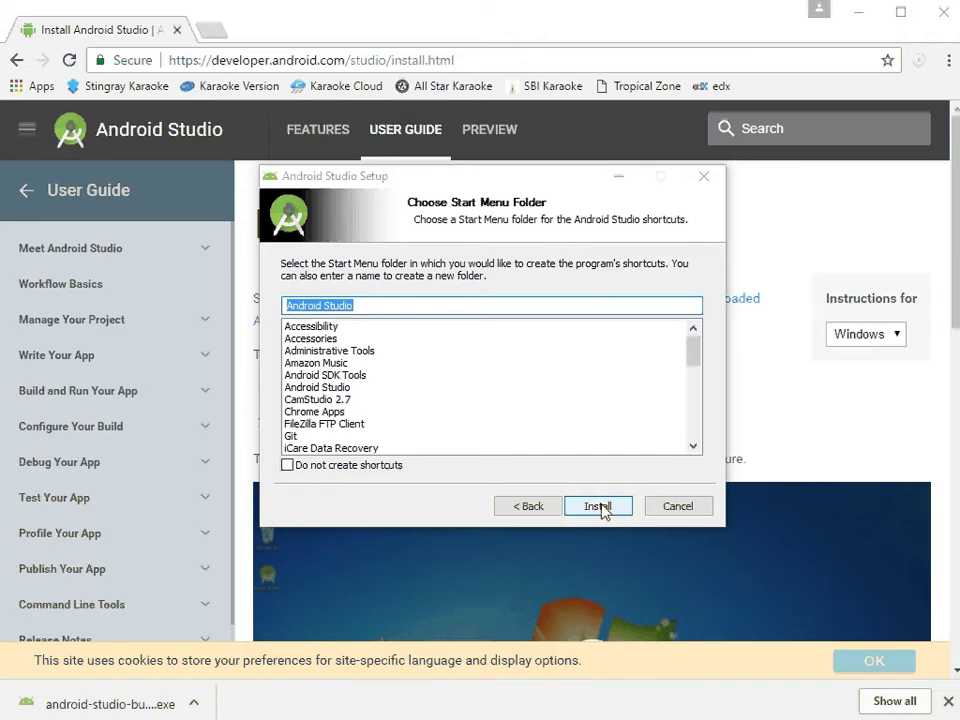
click(598, 507)
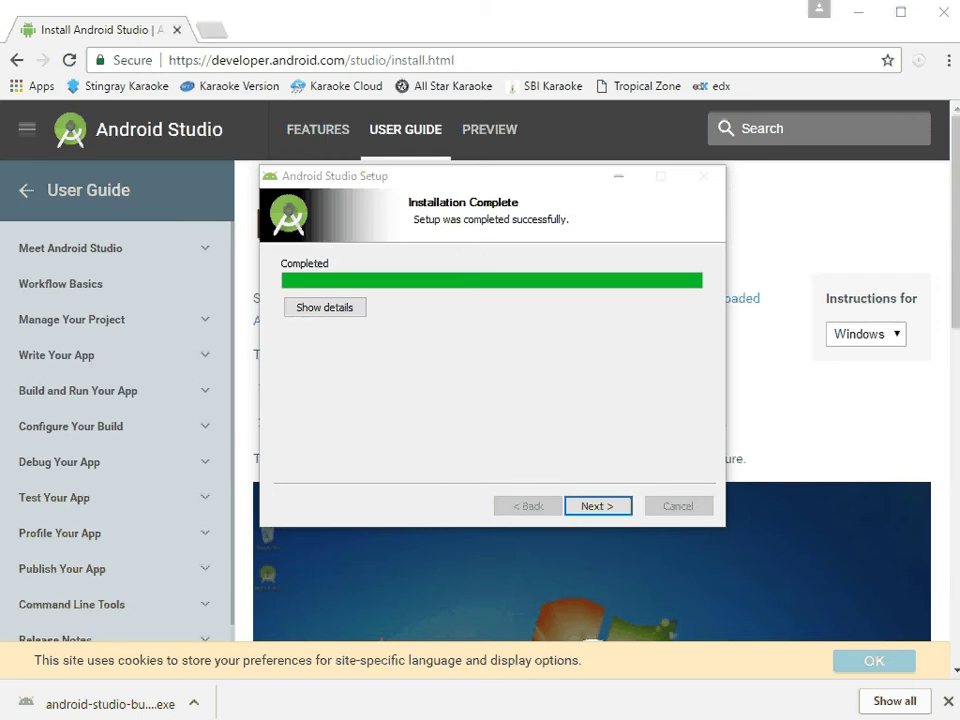
click(597, 507)
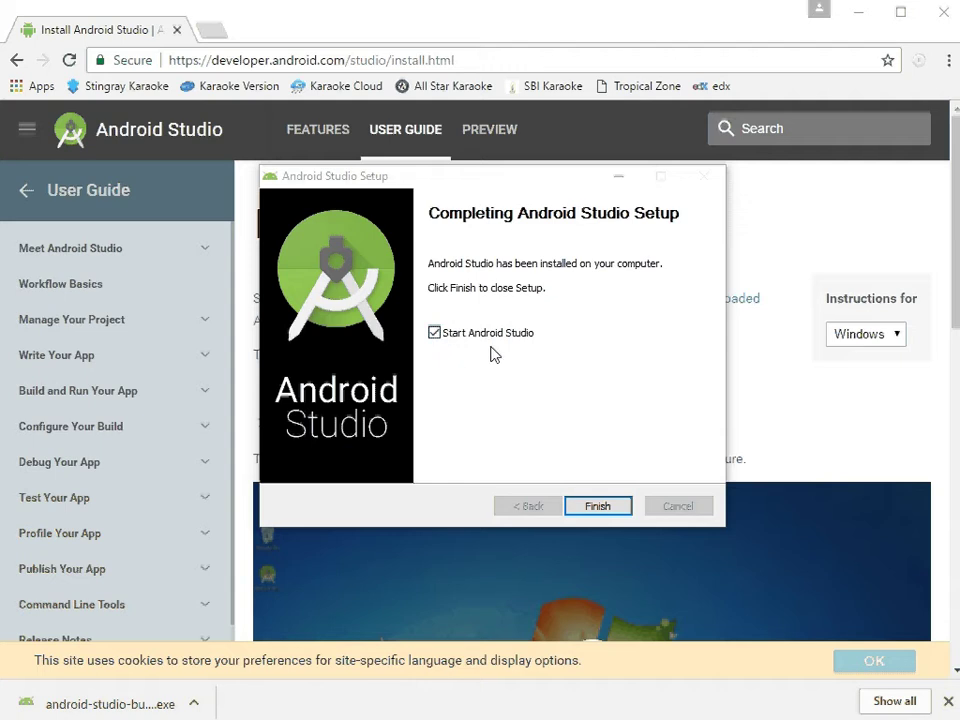
click(597, 507)
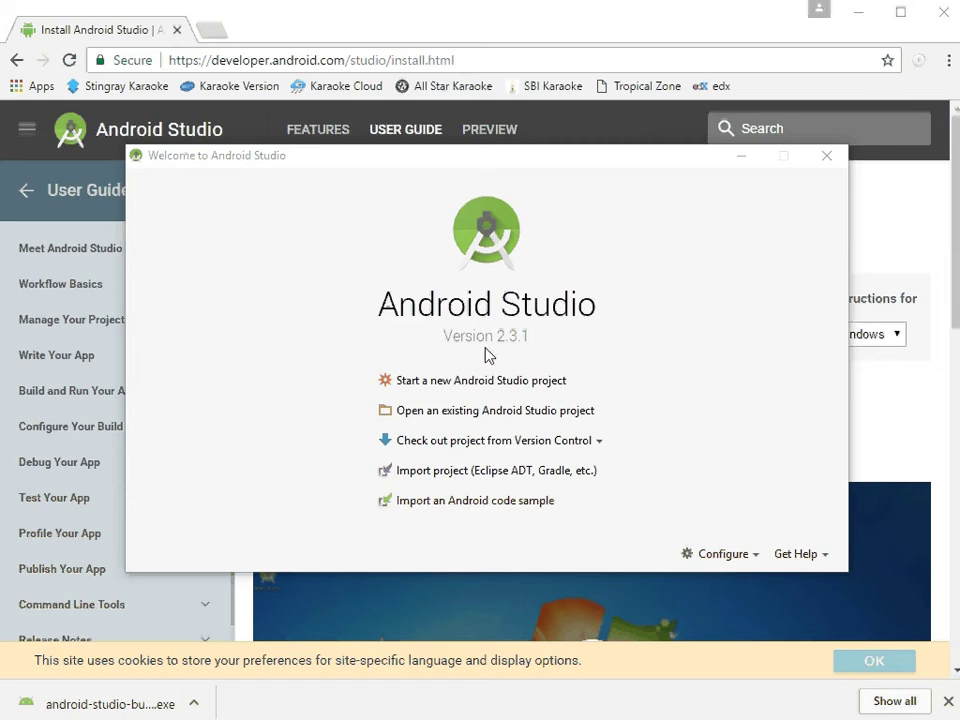
Check for Android Studio updates from the welcome window and close the update dialog
click(745, 563)
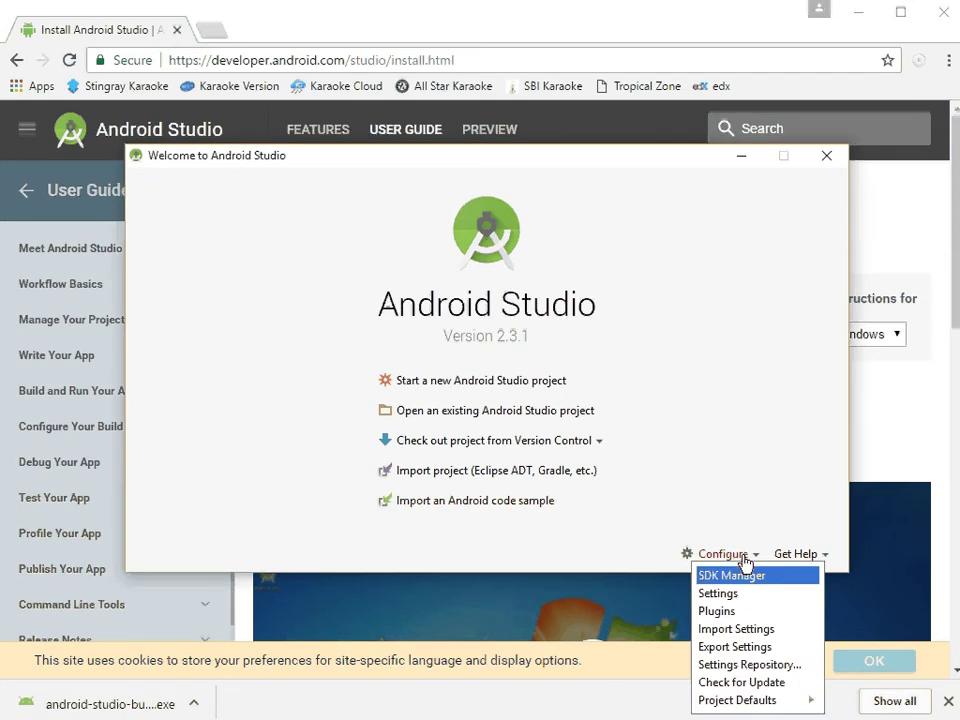
click(753, 683)
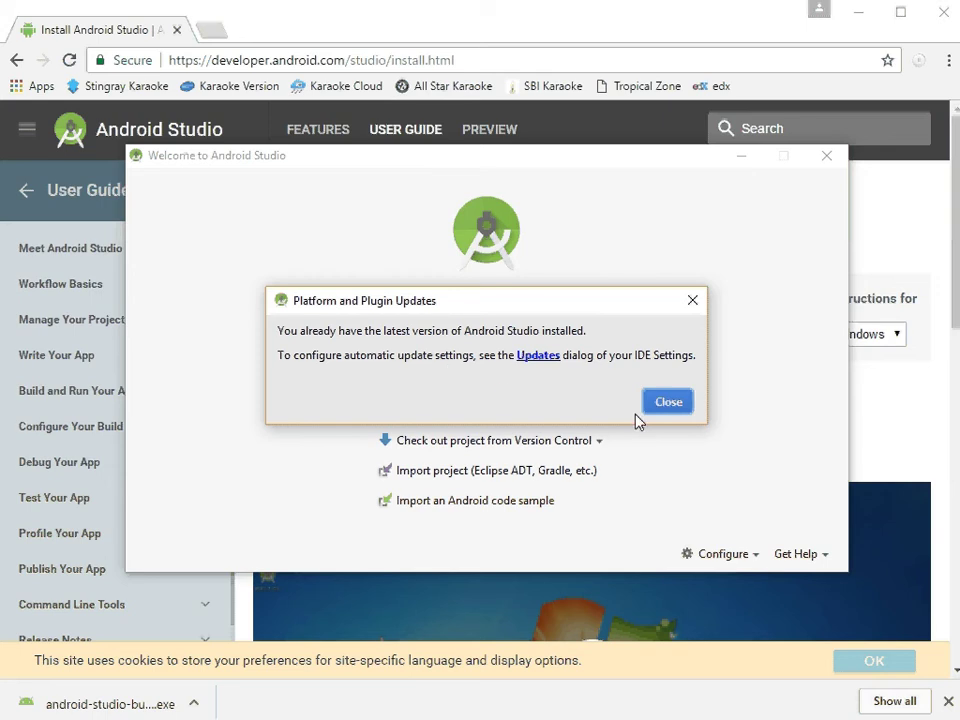
click(675, 408)
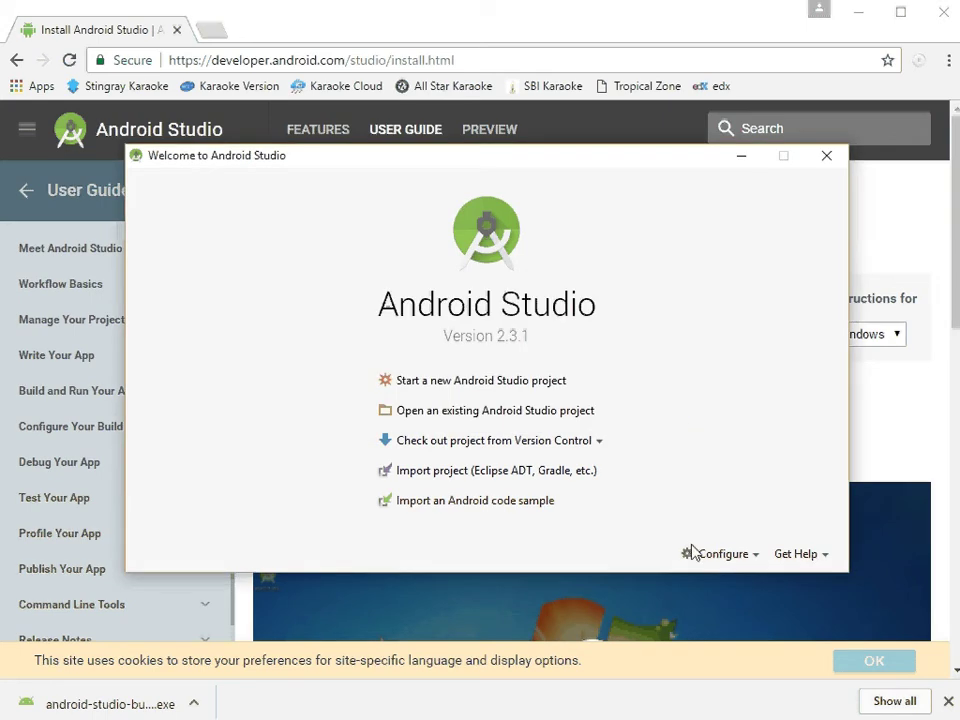
Open the SDK Manager and select the SDK platforms from Android 7.0 (Nougat) down to Android 4.1 (Jelly Bean) for installation
click(734, 558)
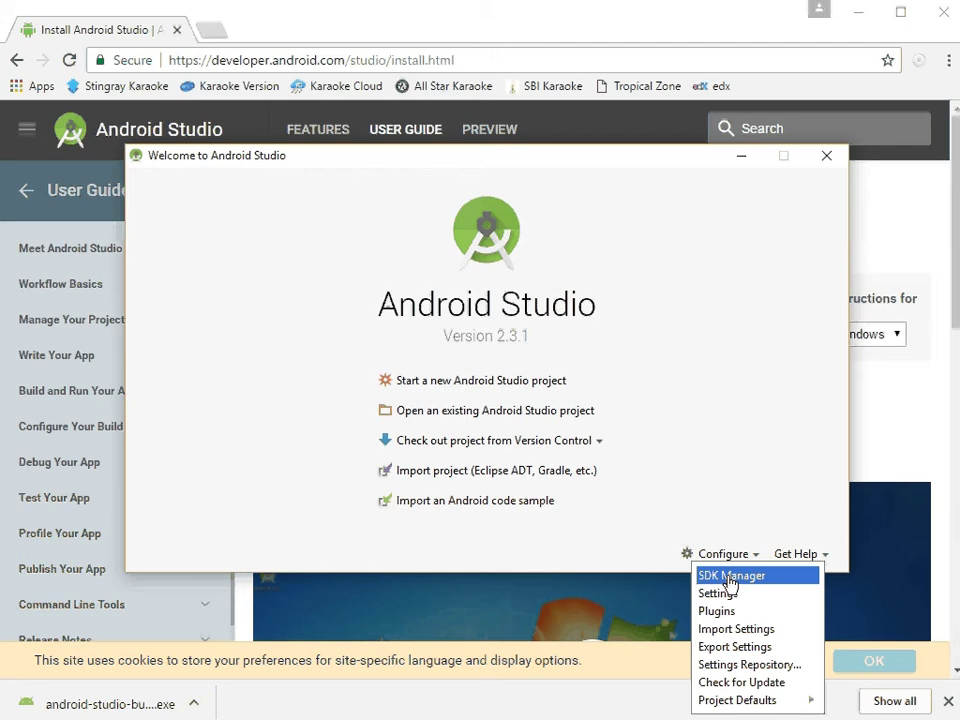
click(731, 580)
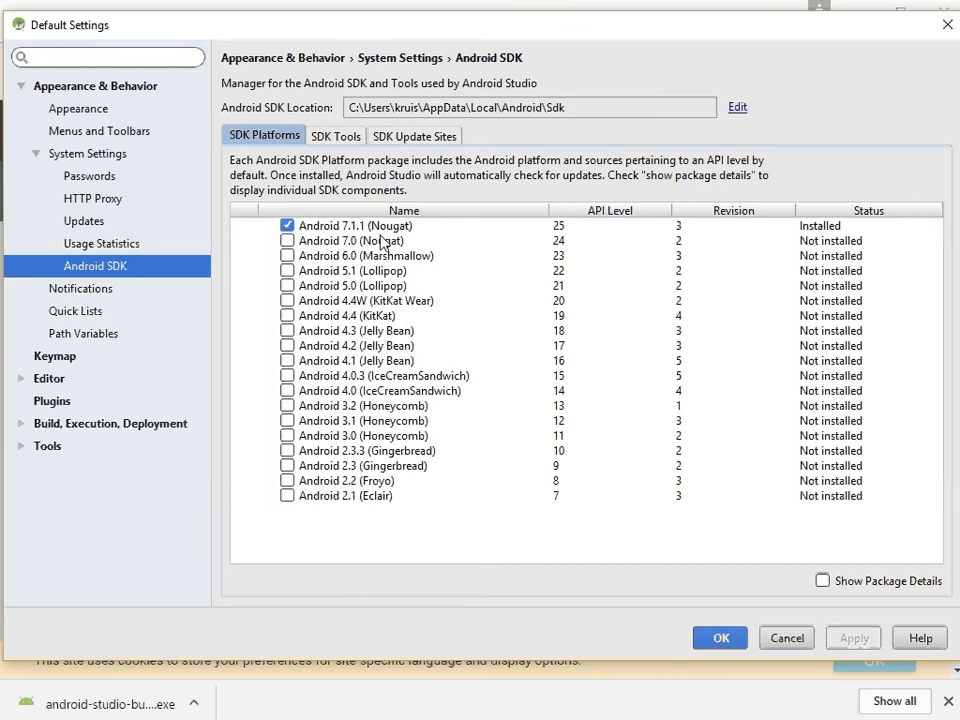
click(287, 241)
click(287, 258)
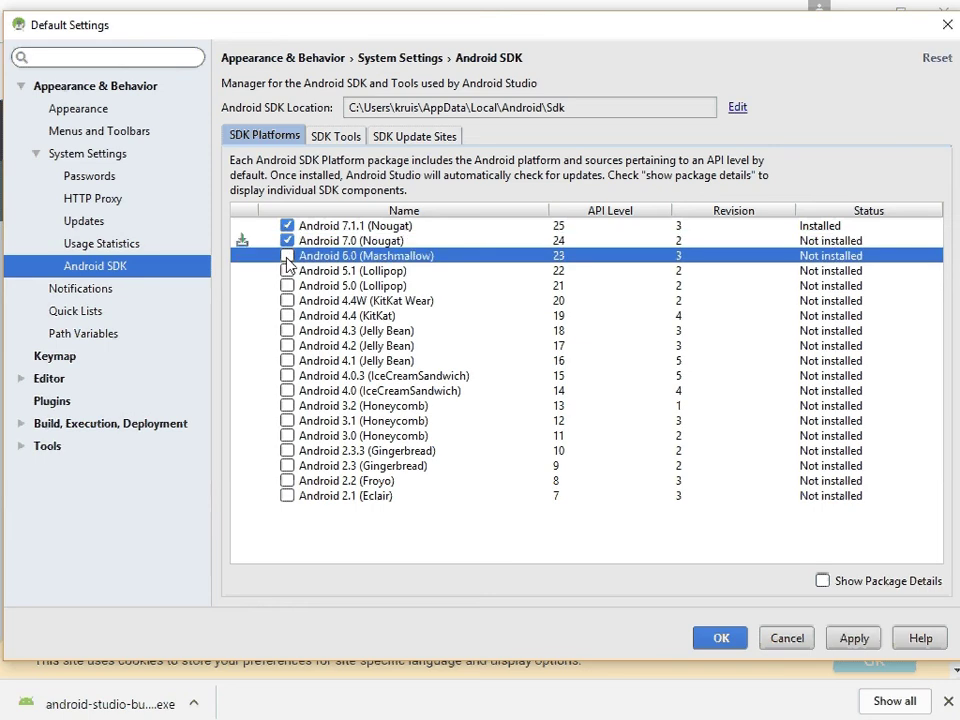
click(287, 273)
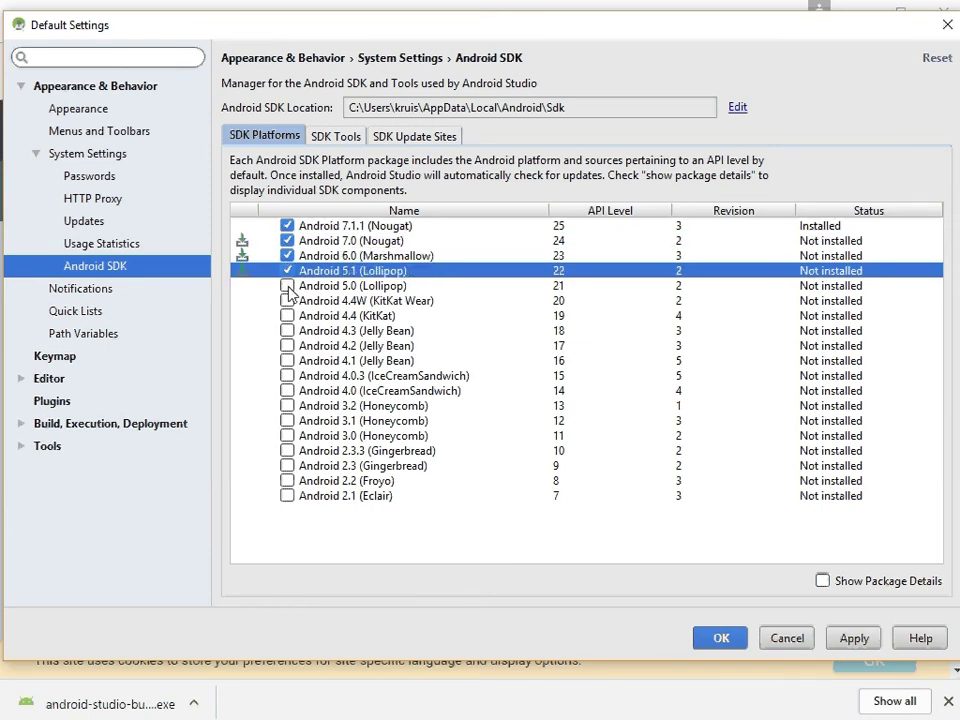
click(287, 287)
click(287, 301)
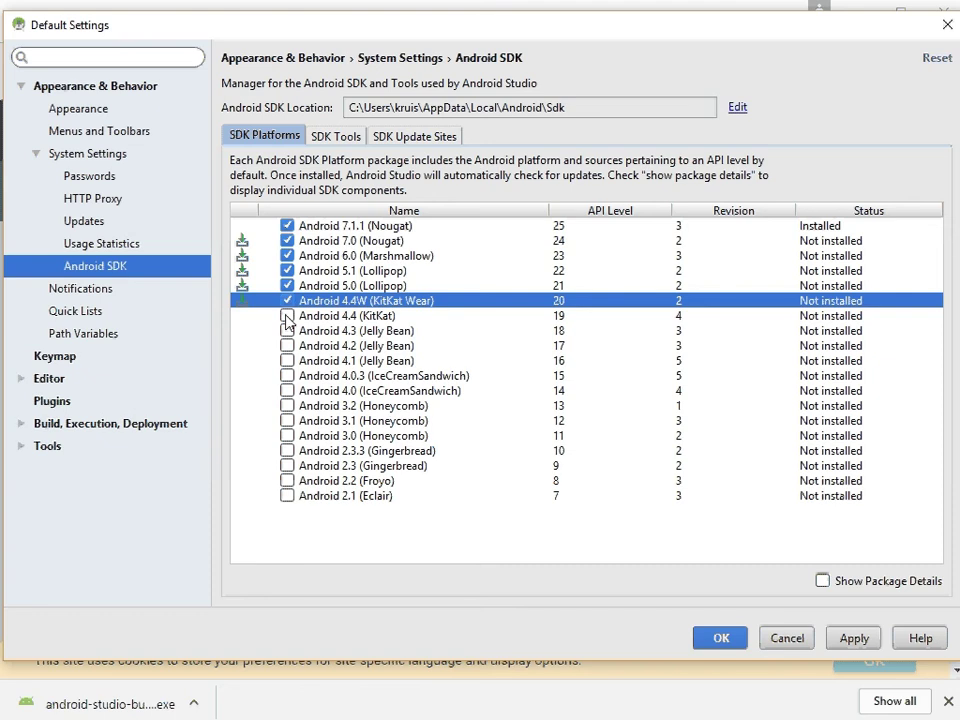
click(287, 316)
click(287, 331)
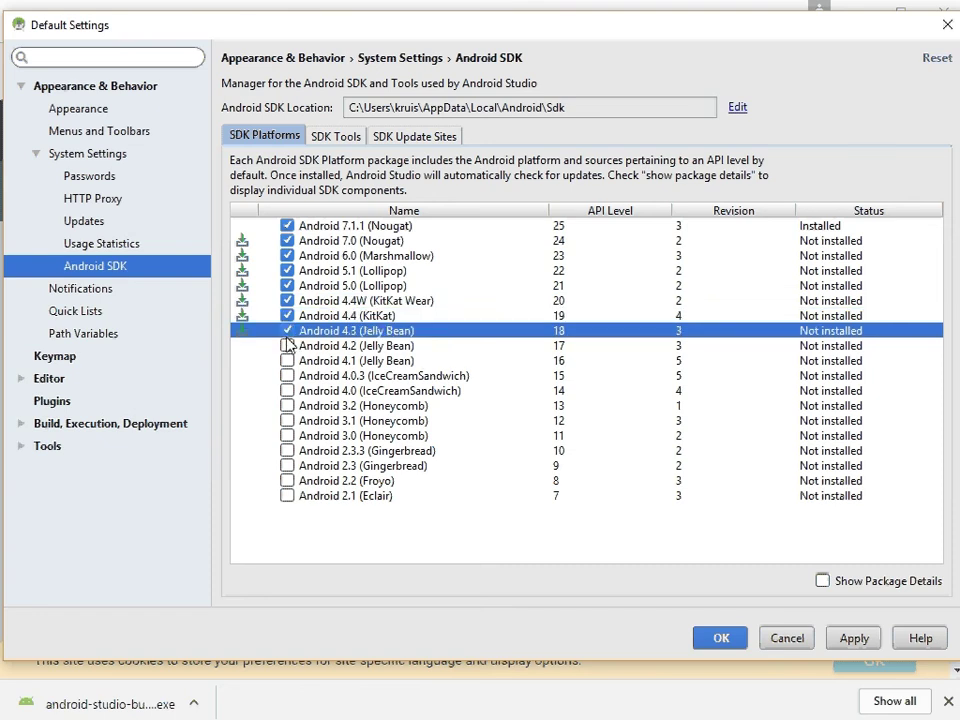
click(287, 346)
click(287, 361)
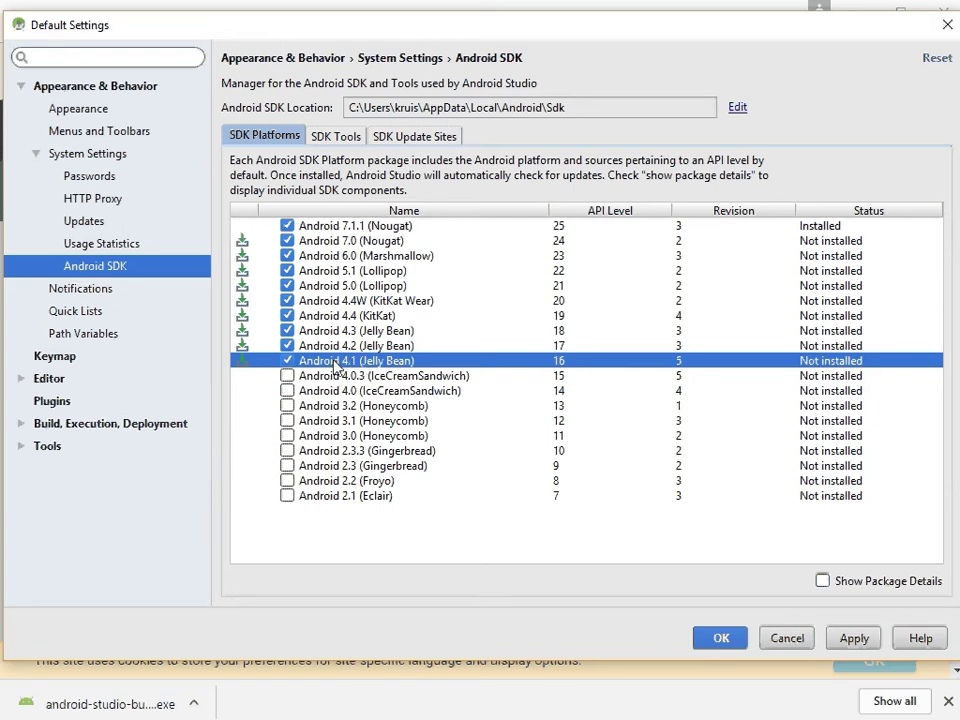
Apply the SDK platform selection, confirm the component changes, accept the android-sdk-license and start the installation
click(855, 640)
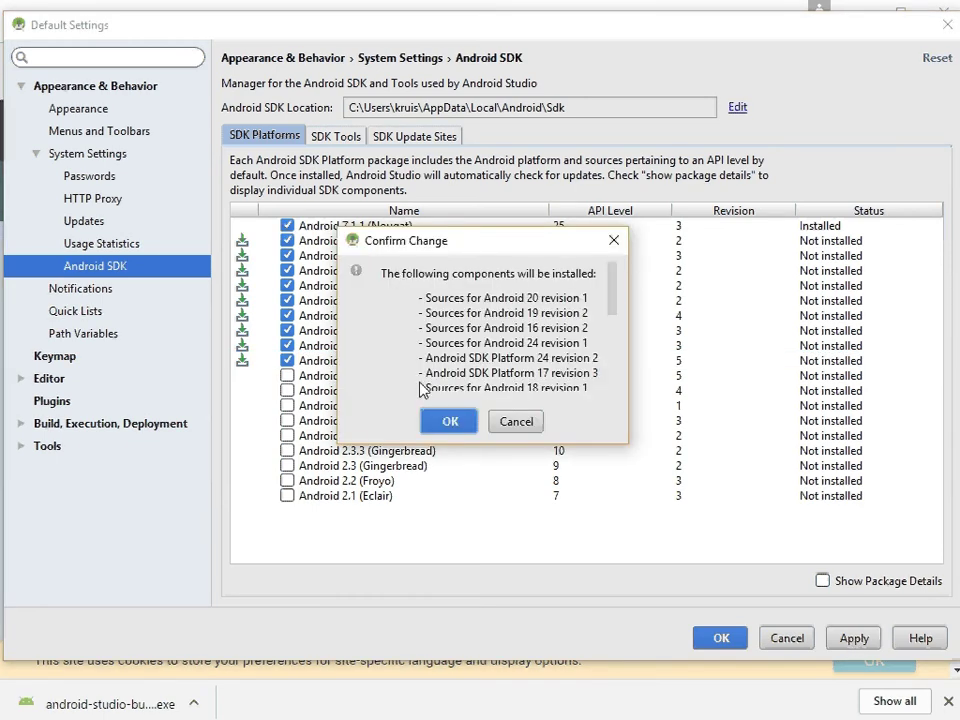
click(449, 421)
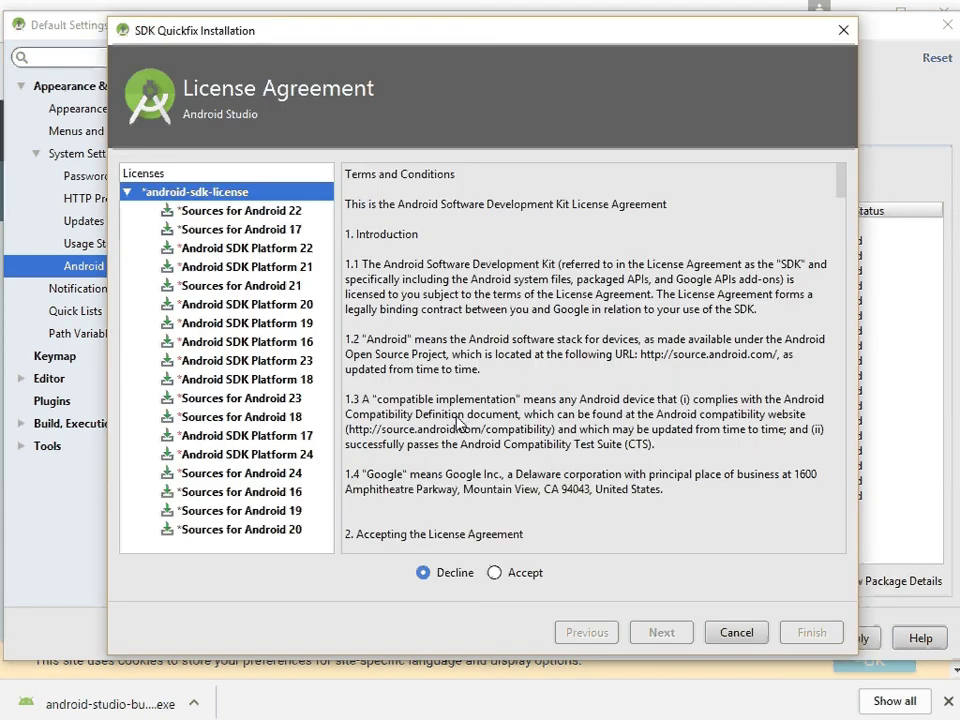
click(495, 574)
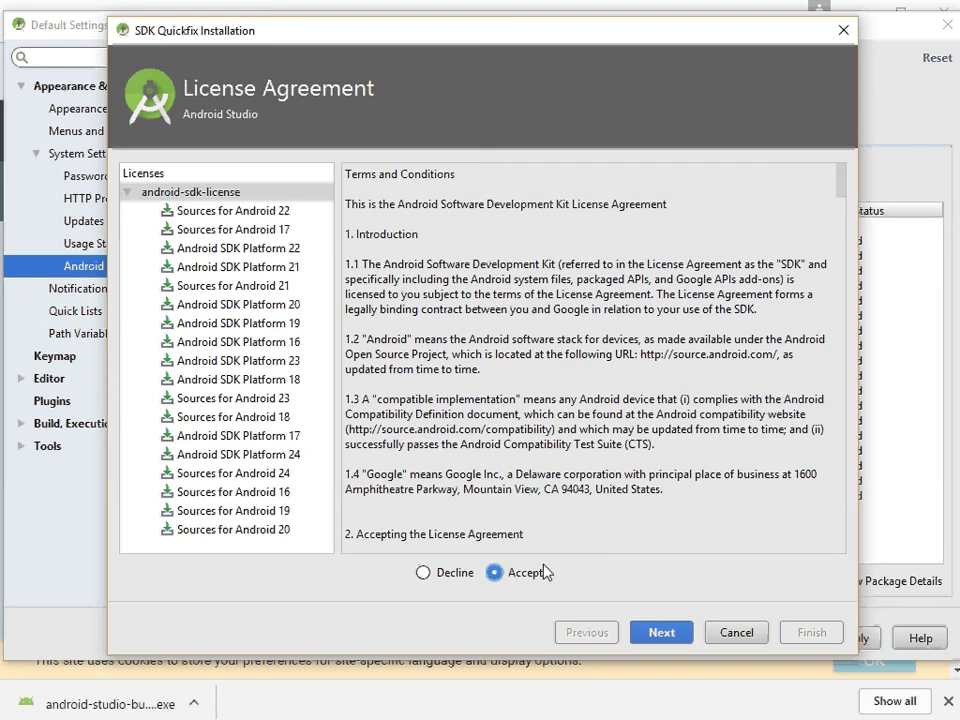
click(666, 634)
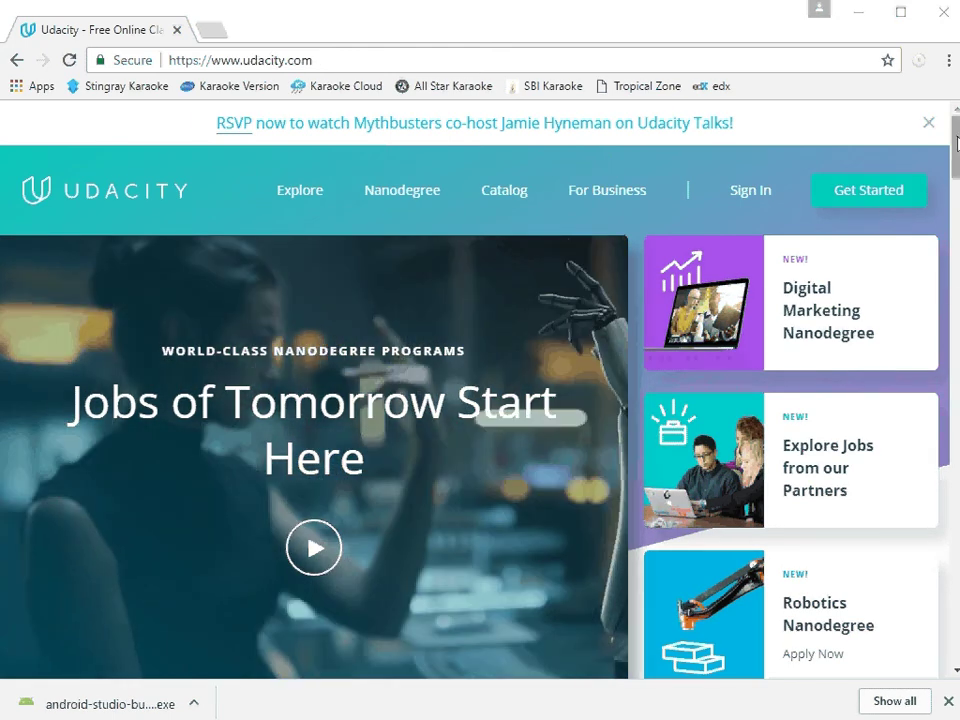
Switch to Chrome and view the Android Developer Nanodegree program linked among the featured programs on the Udacity home page
drag(957, 143, 957, 609)
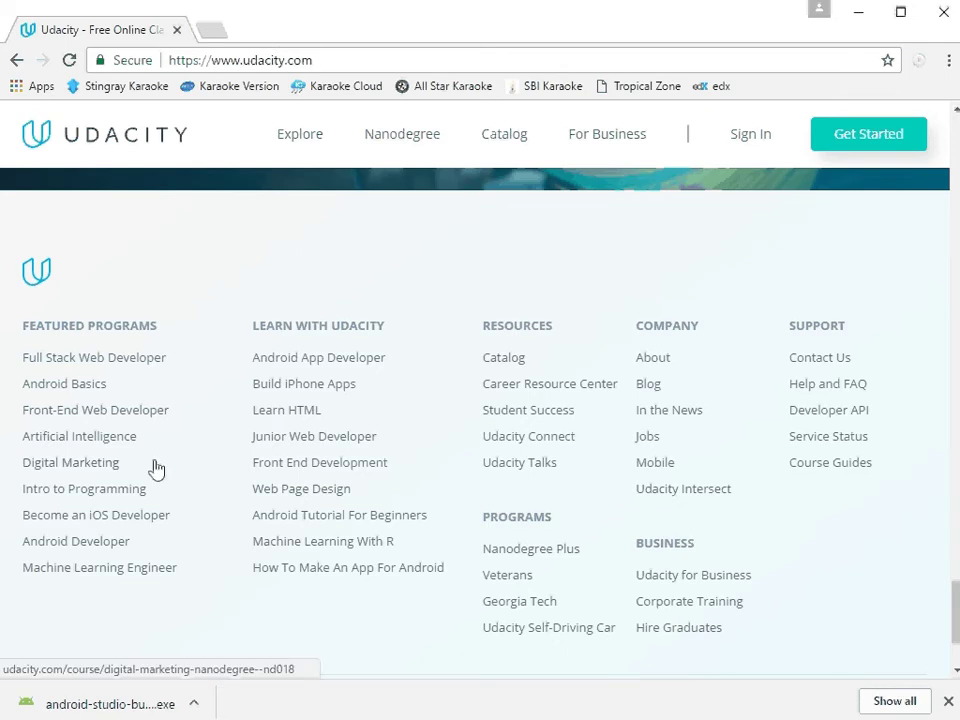
click(88, 545)
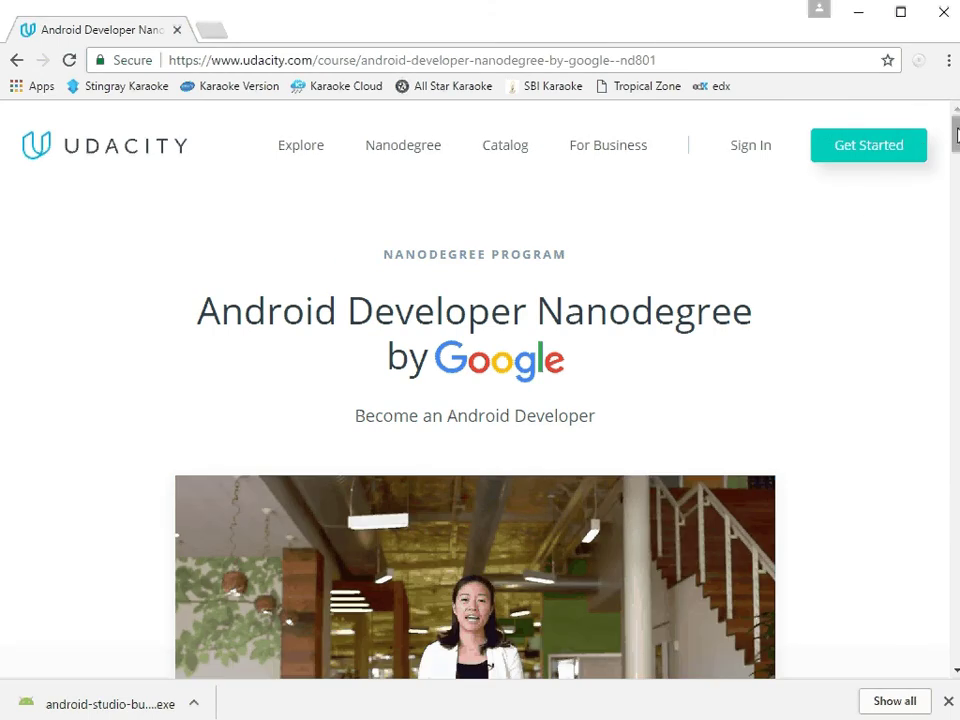
mouse_move(957, 135)
mouse_down()
mouse_move(945, 219)
mouse_move(948, 132)
mouse_up()
click(660, 60)
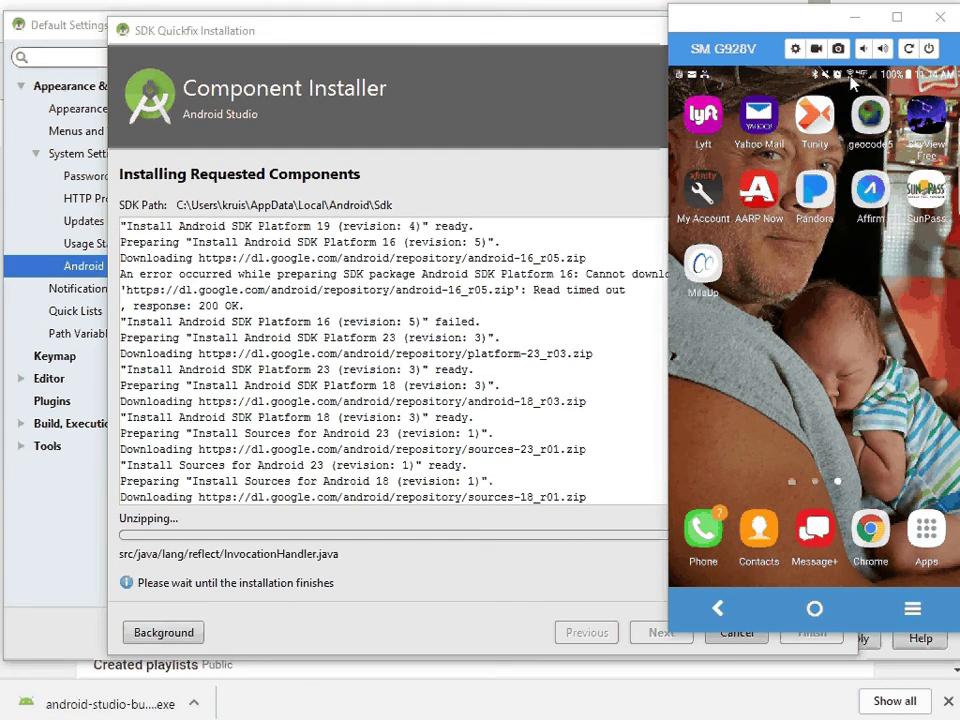
On the mirrored SM G928V phone, find the Build number under About phone in Settings, then return to the home screen
drag(851, 82, 862, 82)
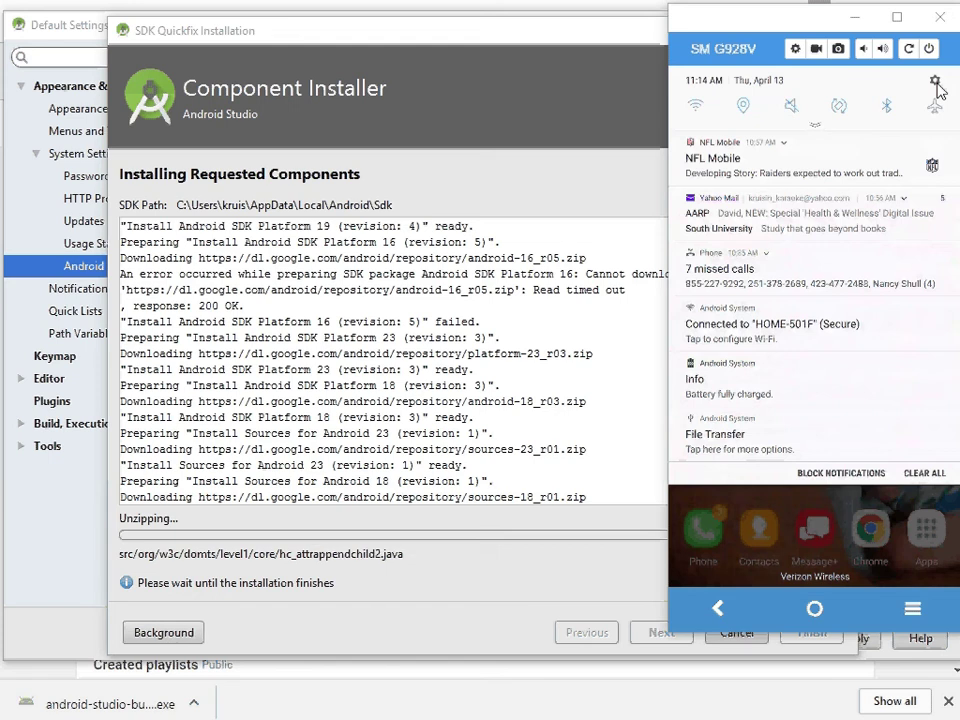
click(935, 82)
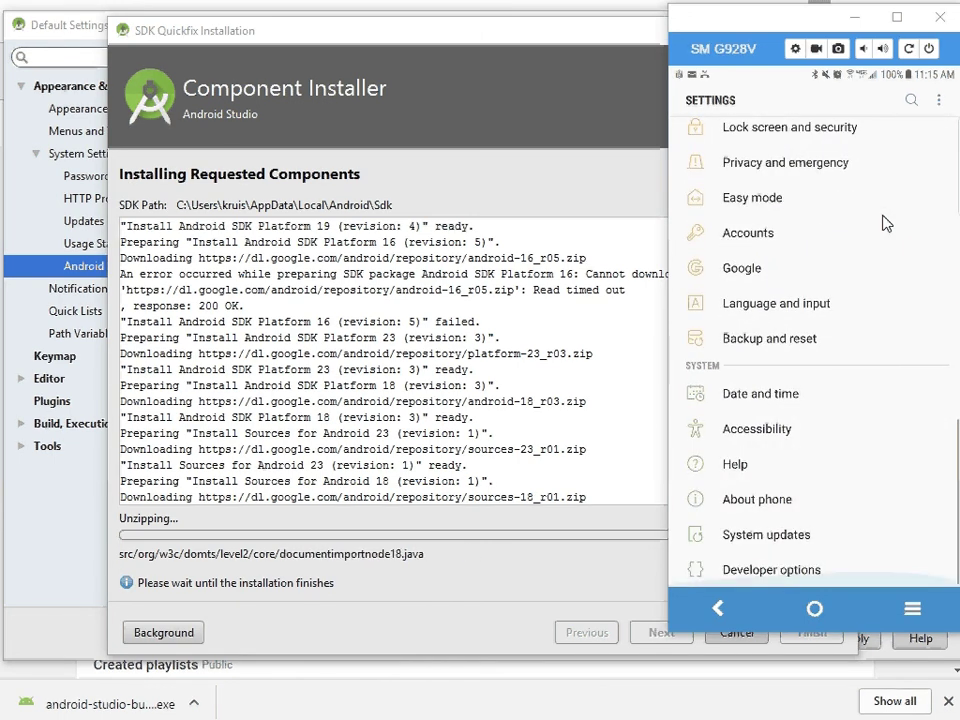
click(778, 505)
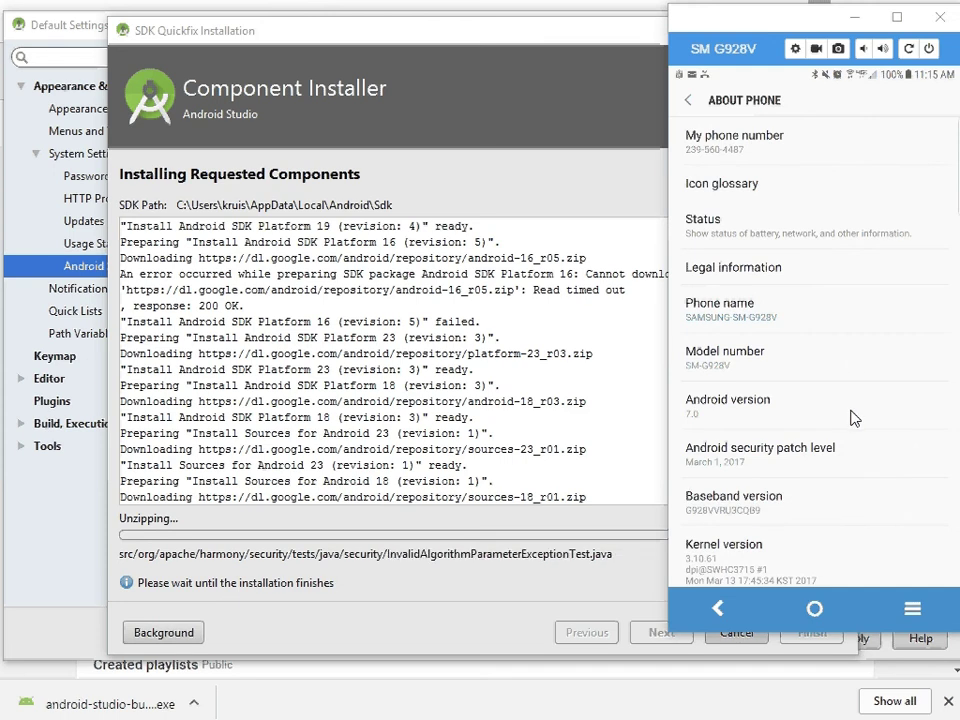
scroll(853, 418, down, 4)
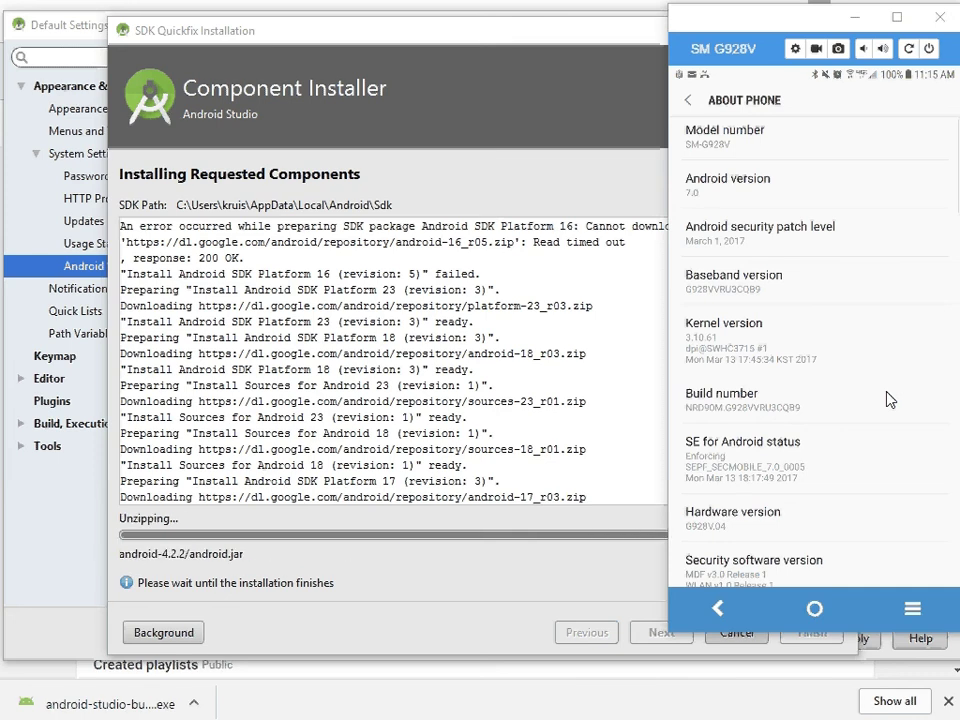
click(887, 395)
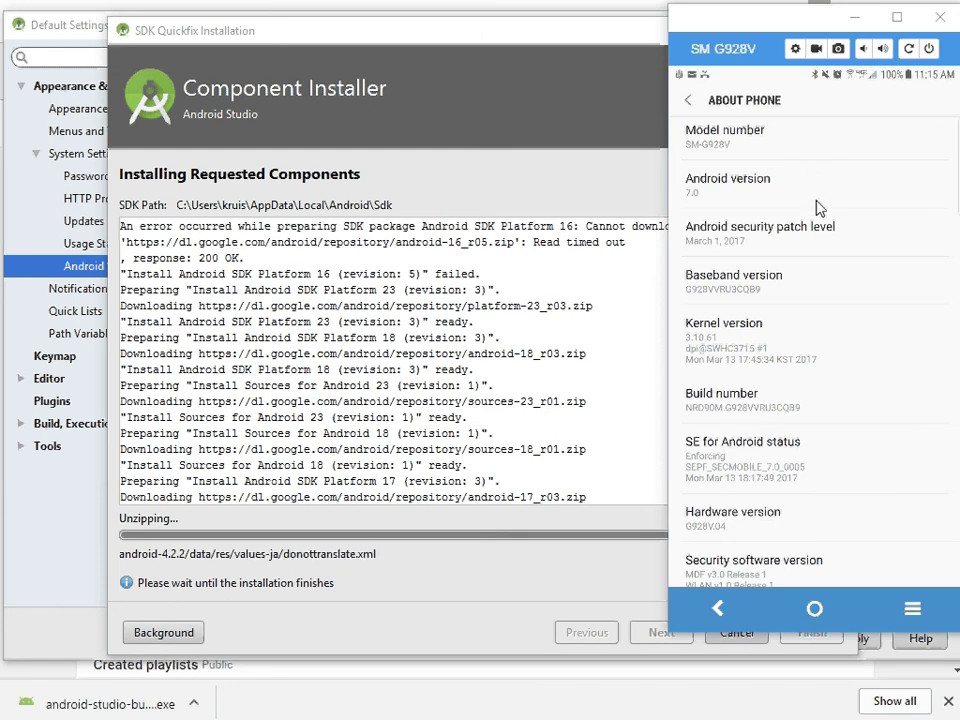
right_click(896, 222)
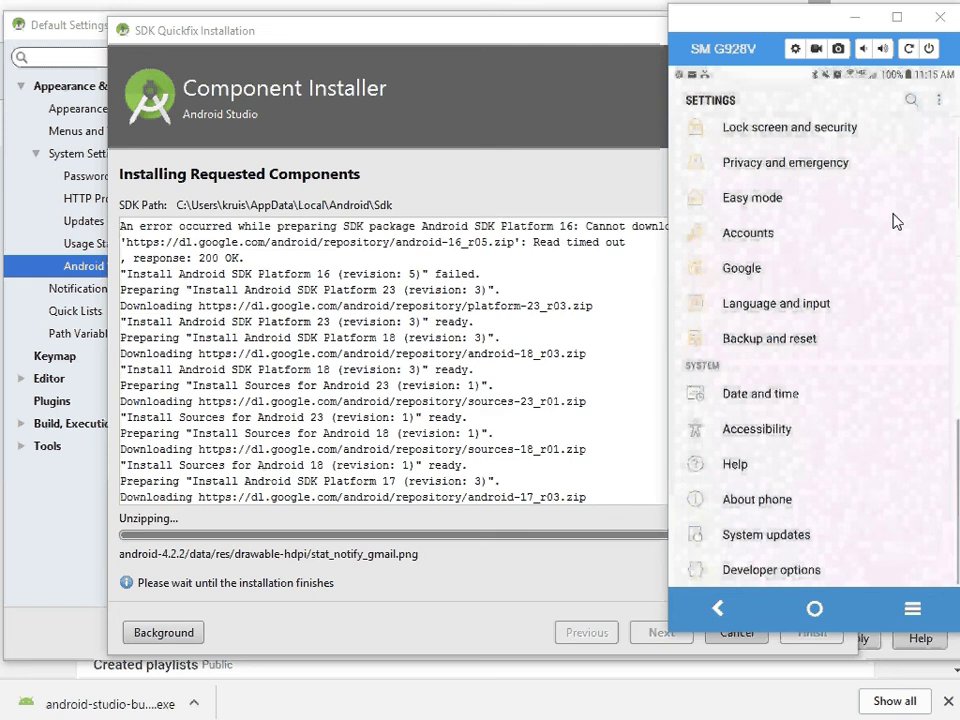
right_click(896, 222)
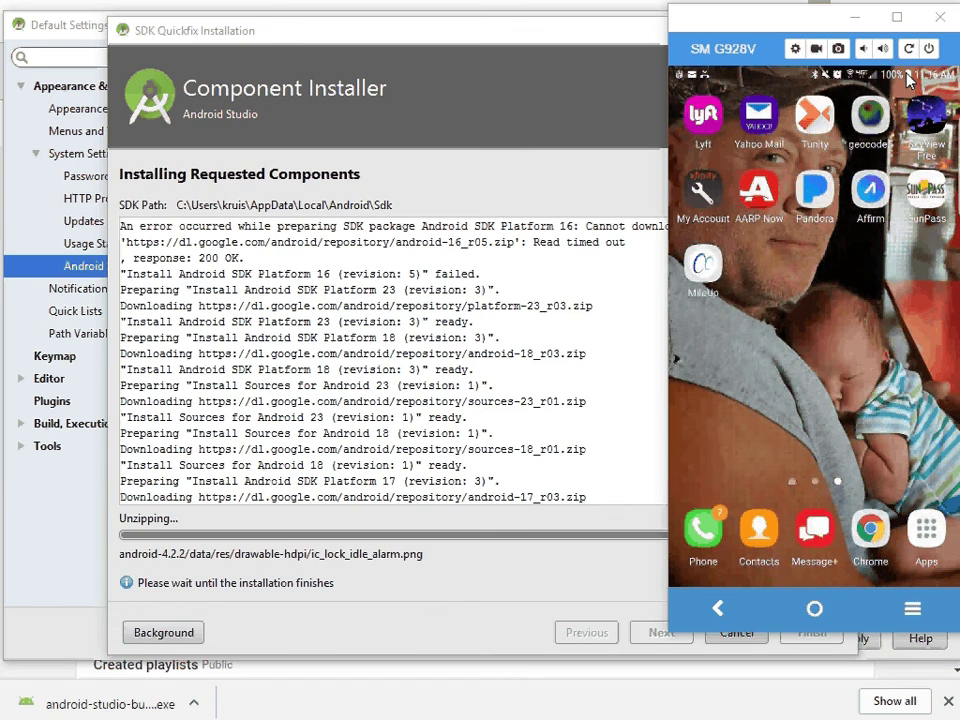
Open Developer options in the phone's Settings and turn on Stay awake
drag(908, 80, 910, 80)
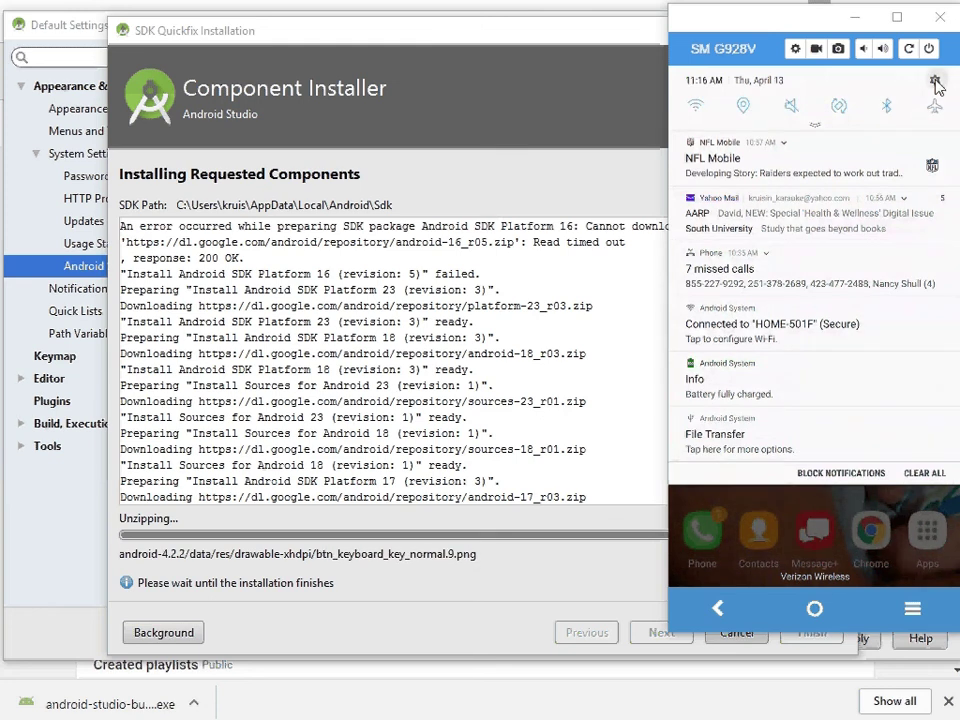
click(935, 82)
scroll(938, 85, down, 5)
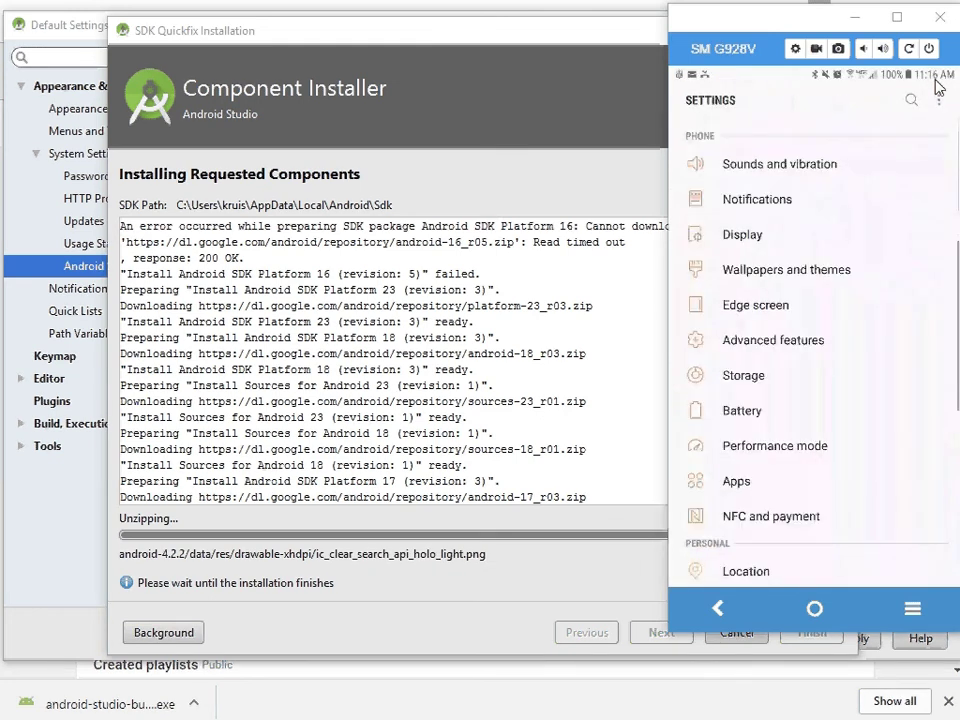
scroll(938, 85, down, 5)
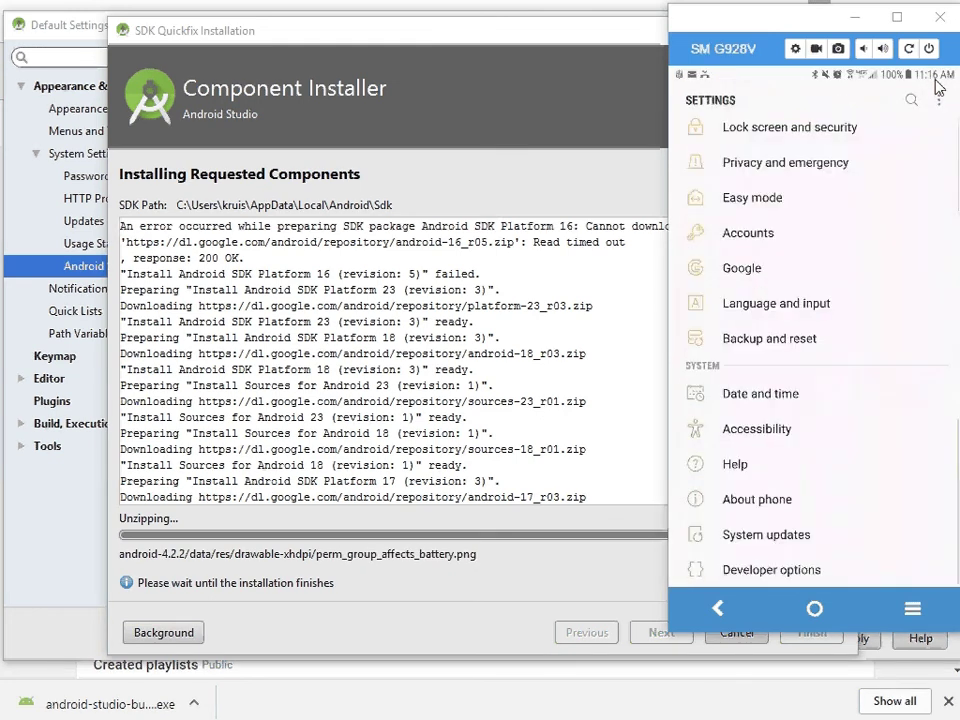
click(824, 578)
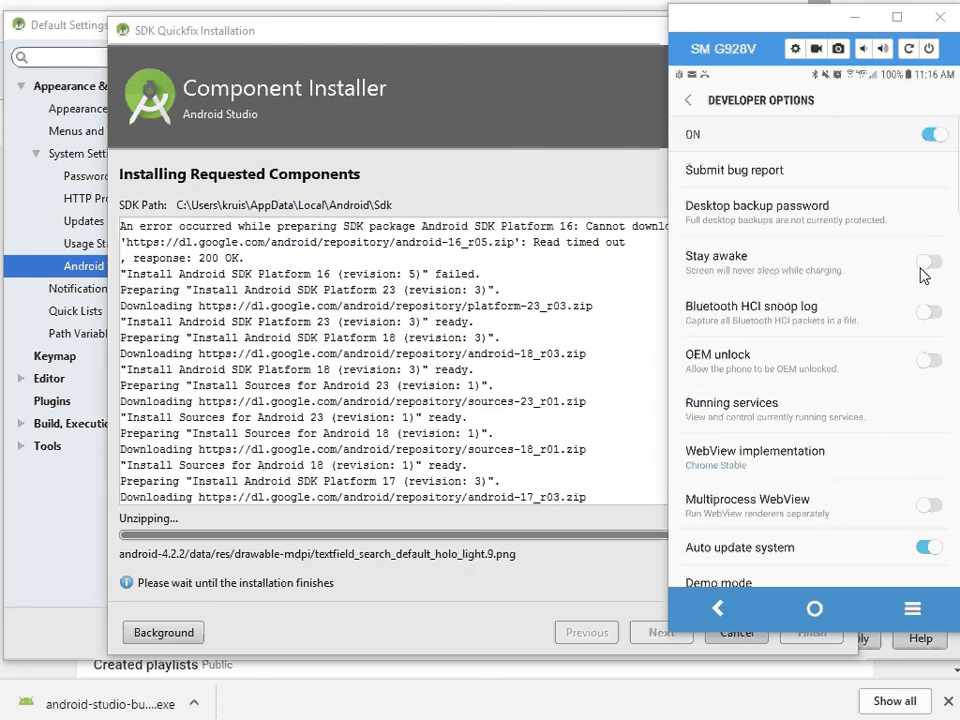
click(921, 268)
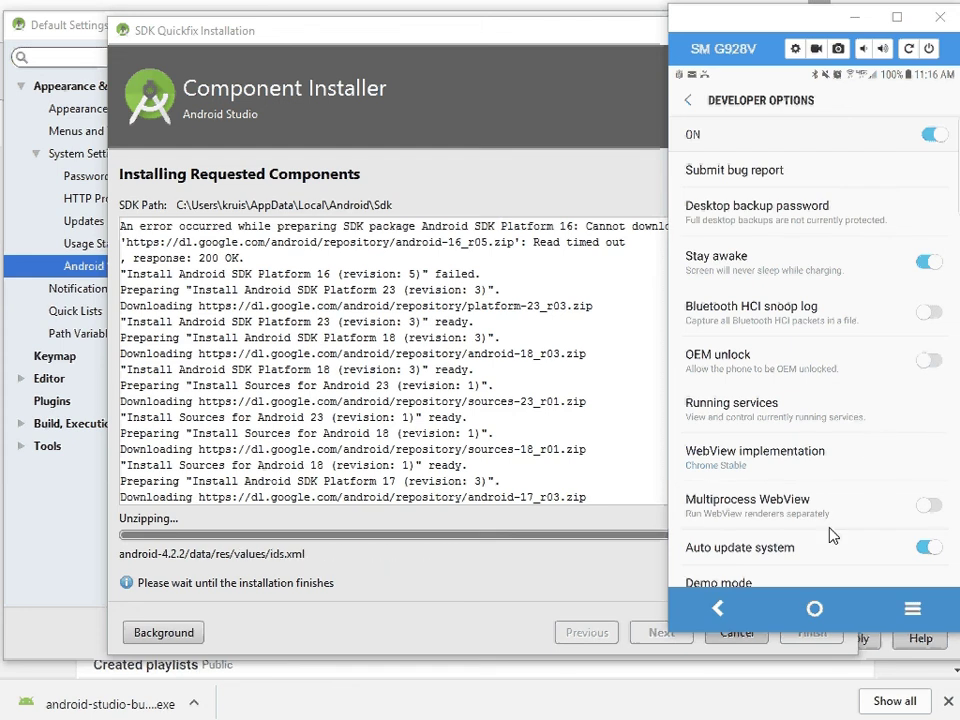
Review the USB debugging setting in the phone's Developer options and turn Stay awake off
scroll(830, 537, down, 5)
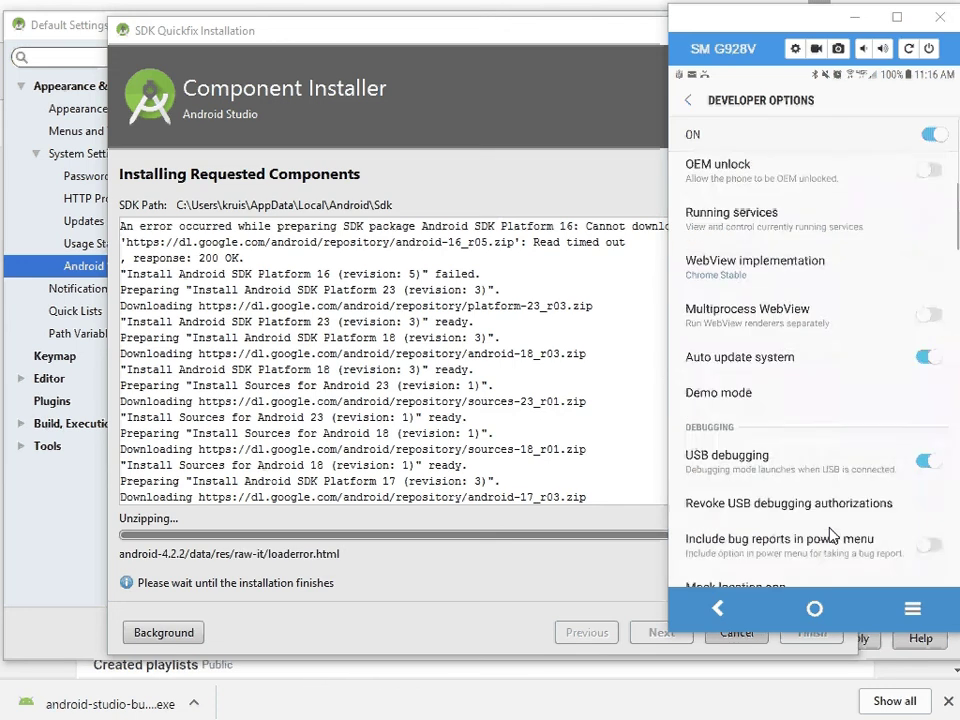
scroll(830, 537, down, 3)
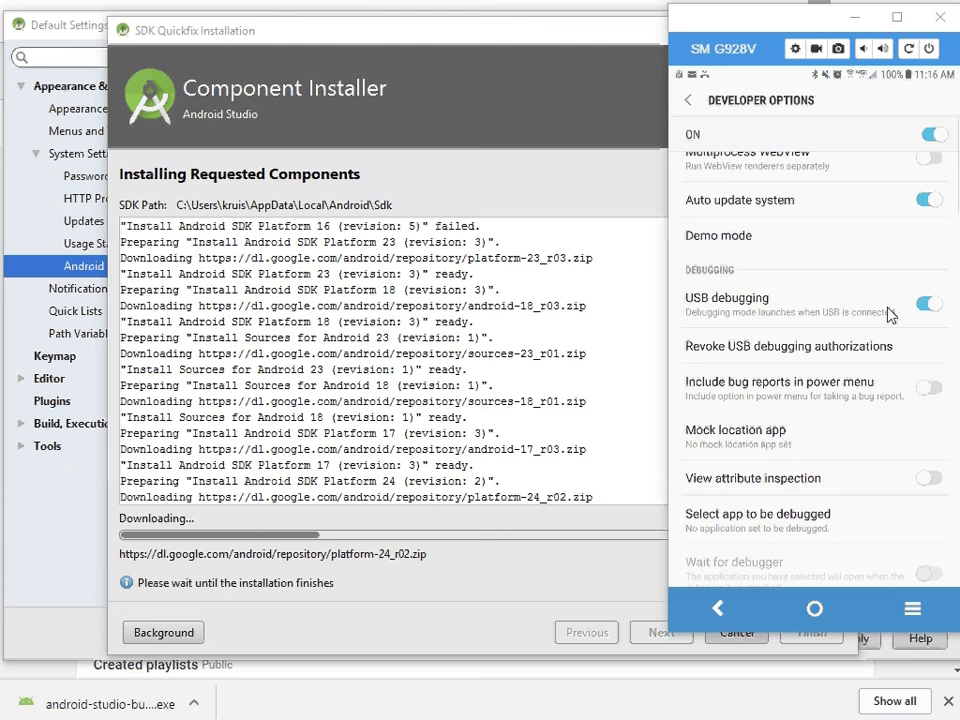
scroll(889, 314, up, 1)
scroll(889, 314, up, 5)
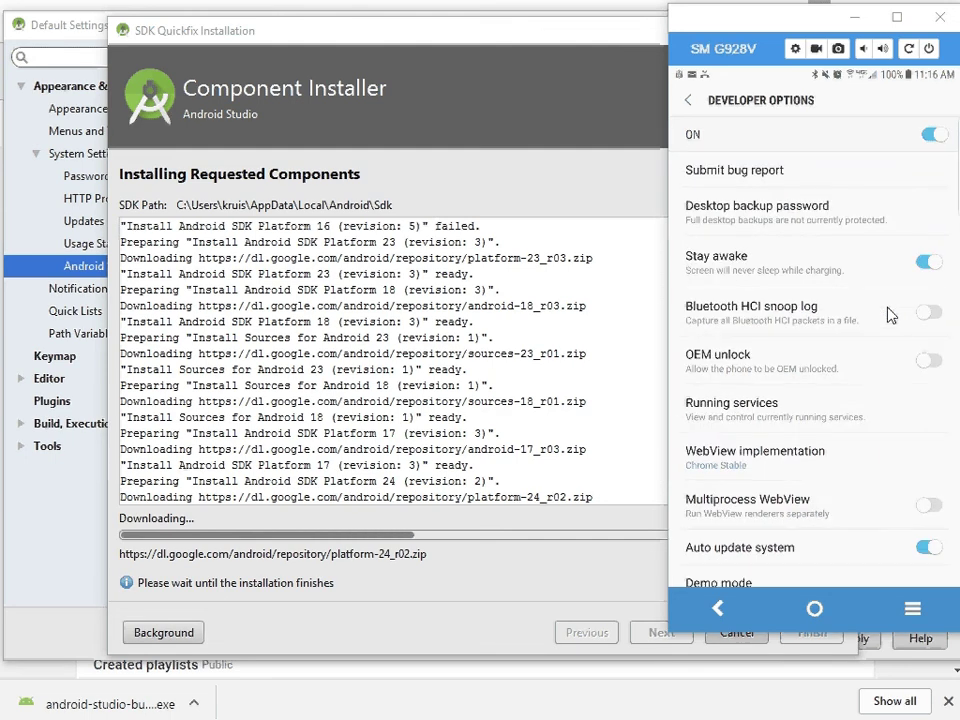
click(928, 261)
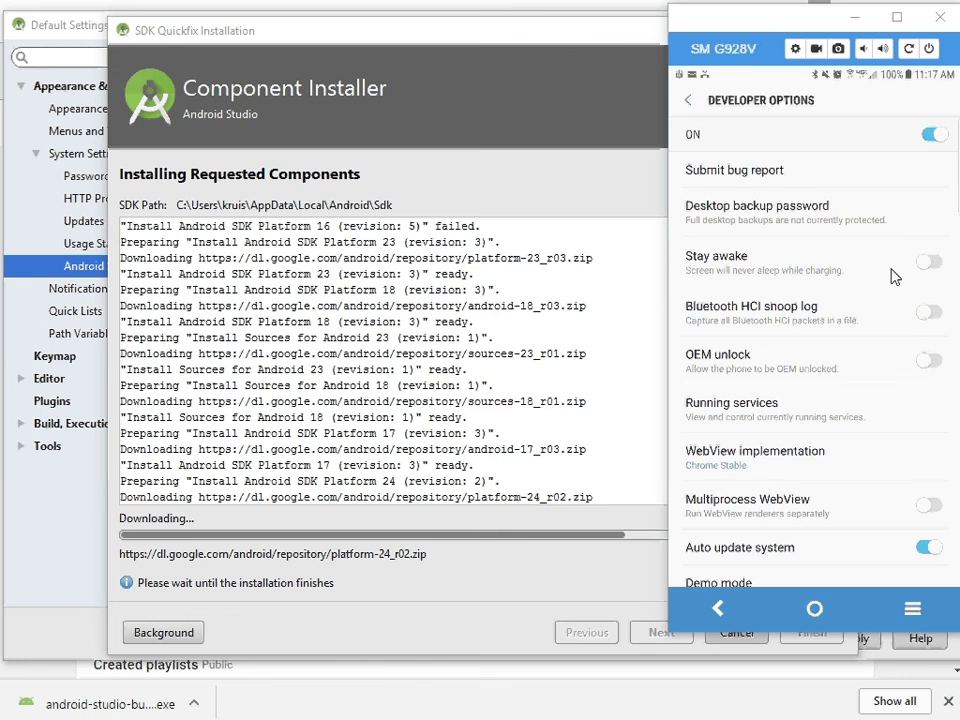
click(893, 277)
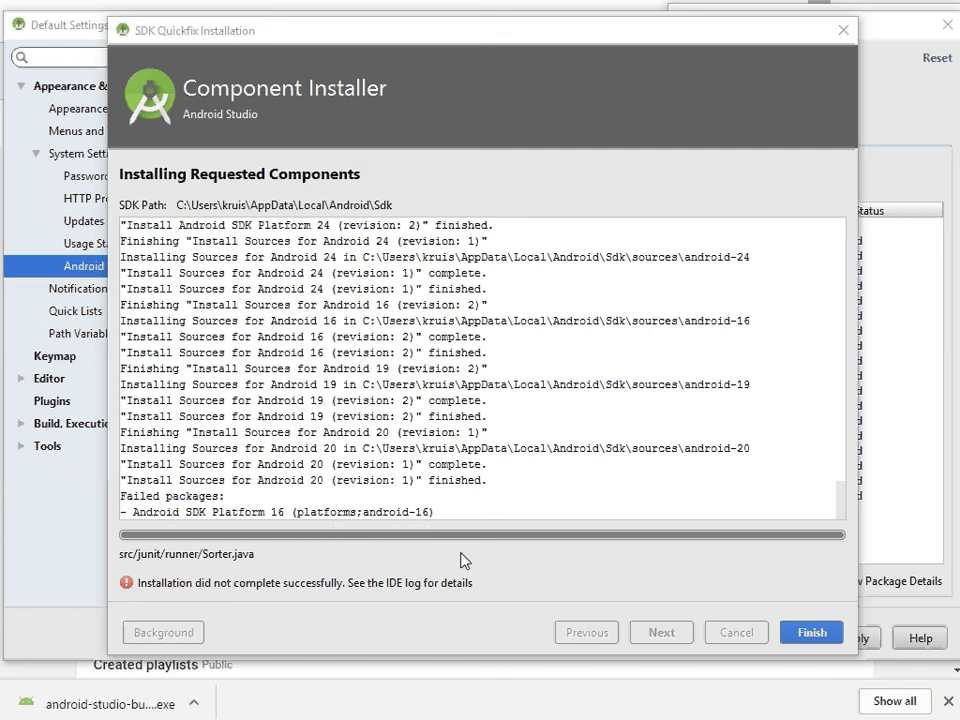
Finish the component installer, reinstall the Android 4.1 (Jelly Bean) platform separately, and close Default Settings with the changes accepted
click(816, 636)
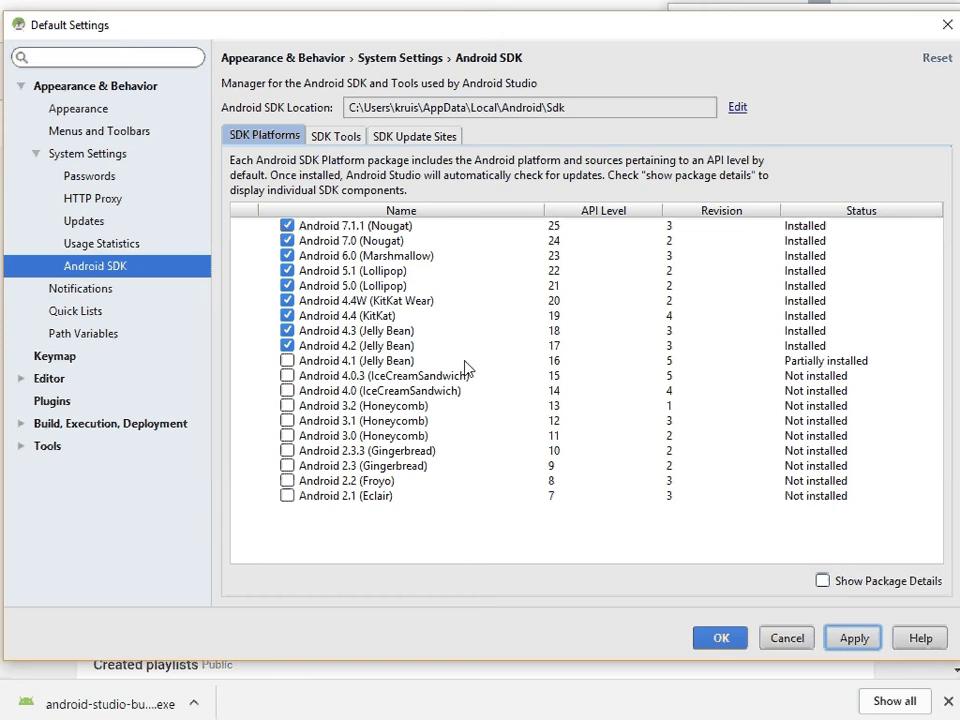
click(287, 360)
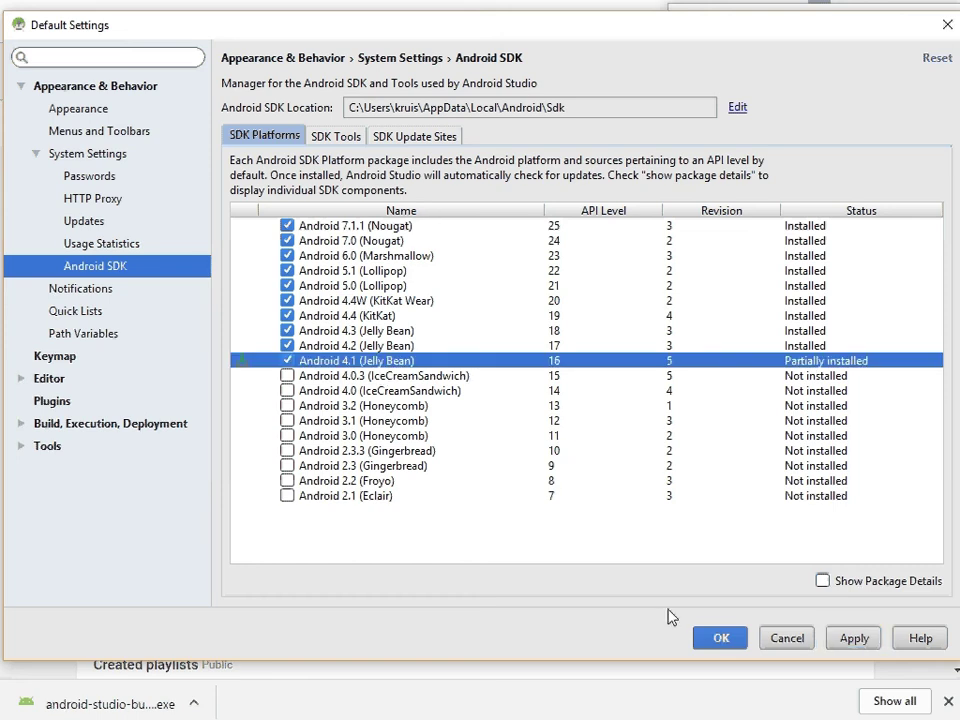
click(853, 638)
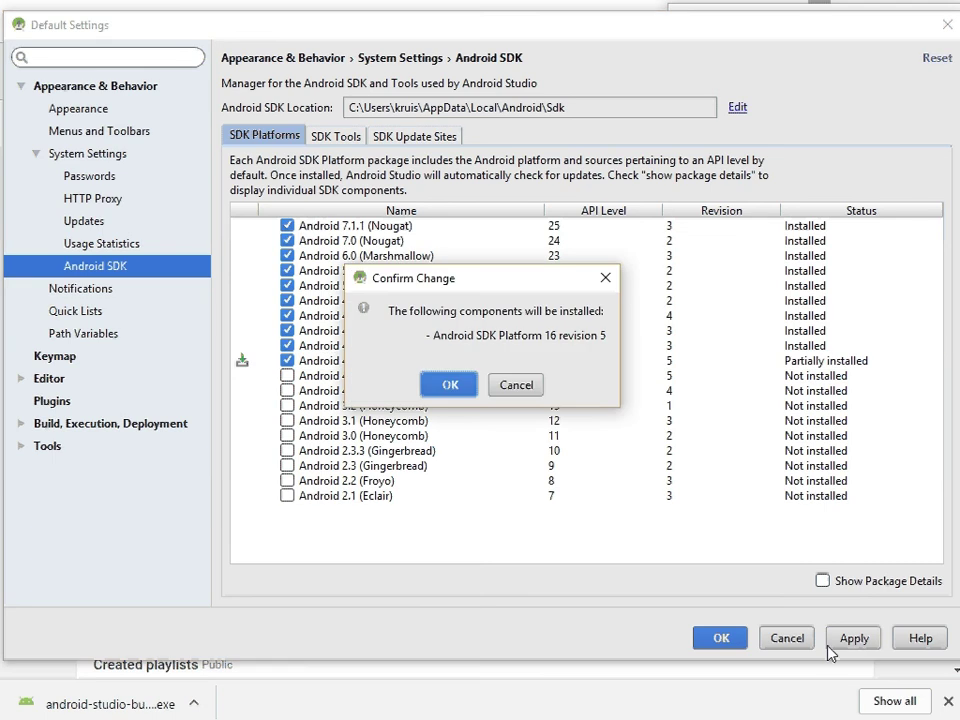
click(450, 390)
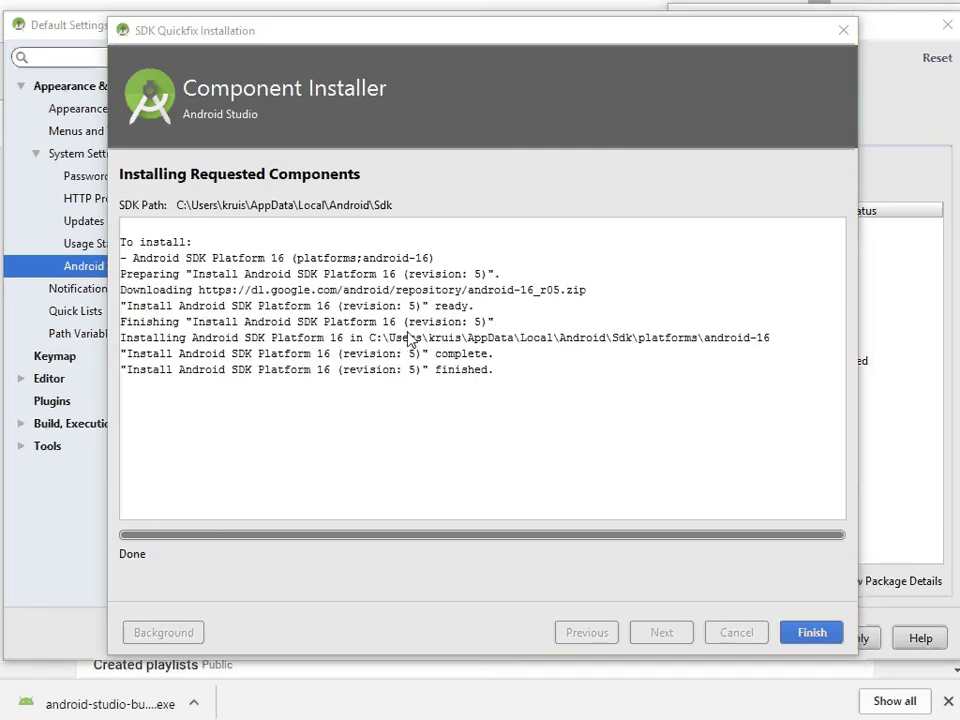
click(811, 633)
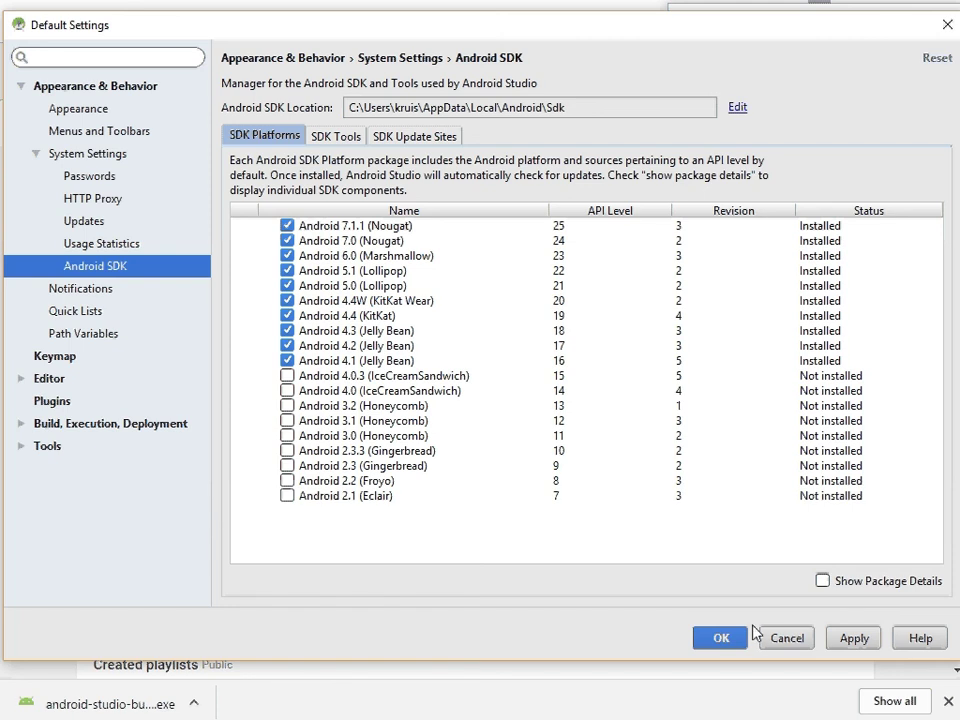
click(721, 637)
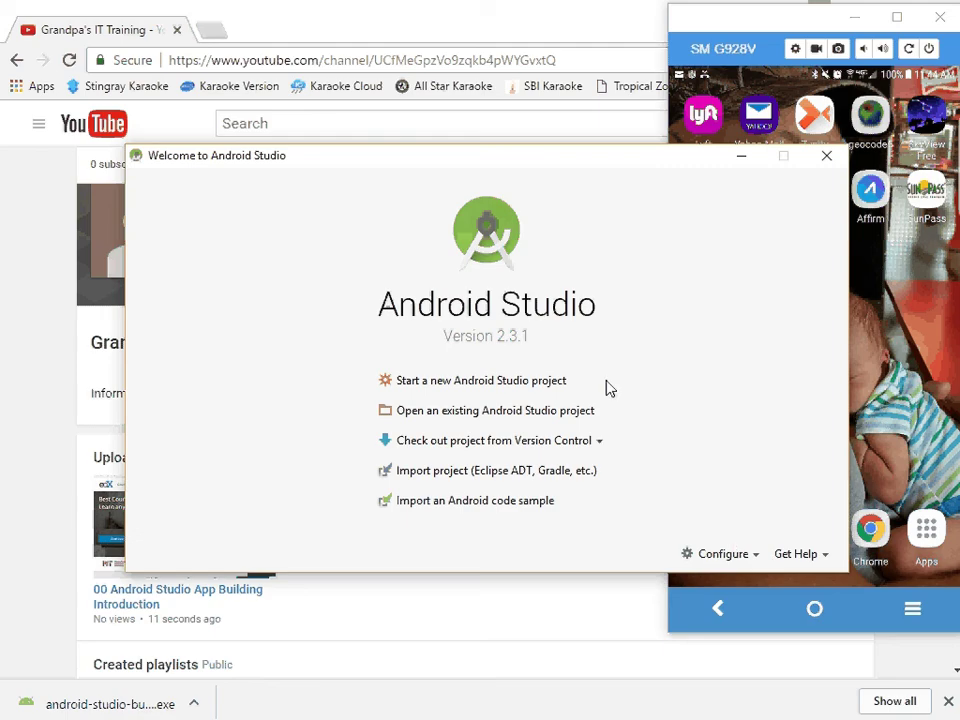